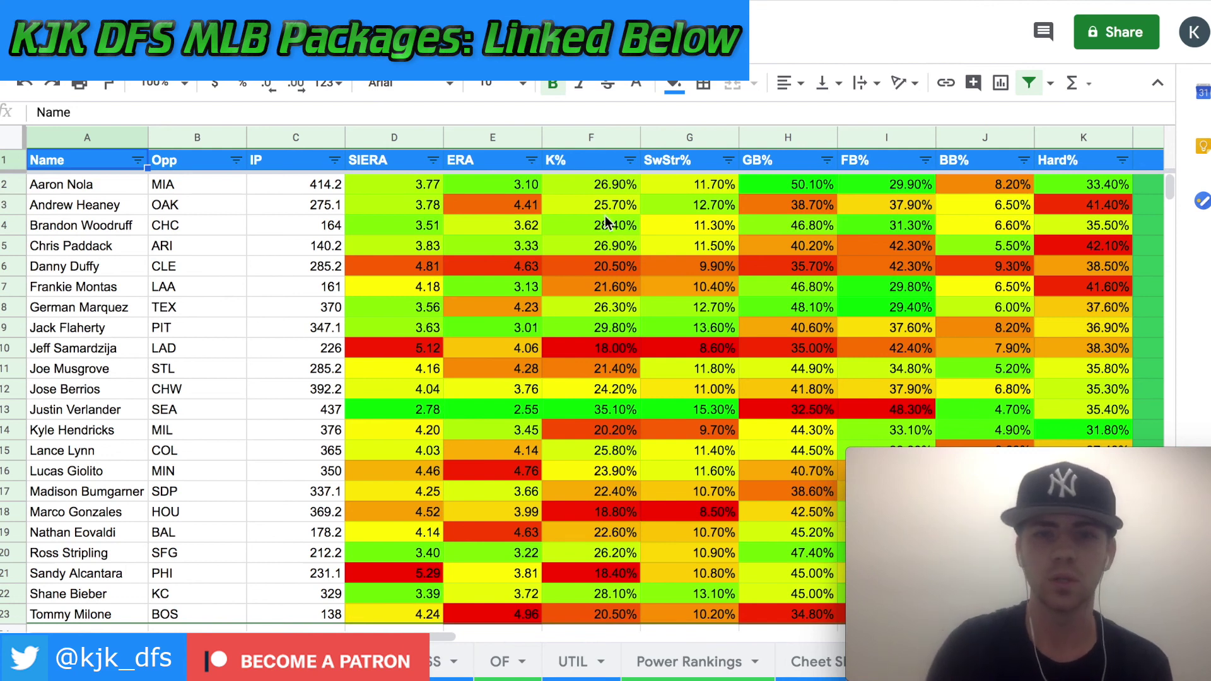
# Step: Sort pitchers by K% descending (35.10% at top), then highlight Aaron Nola's and Ross Stripling's rows
pyautogui.click(632, 161)
pyautogui.click(539, 227)
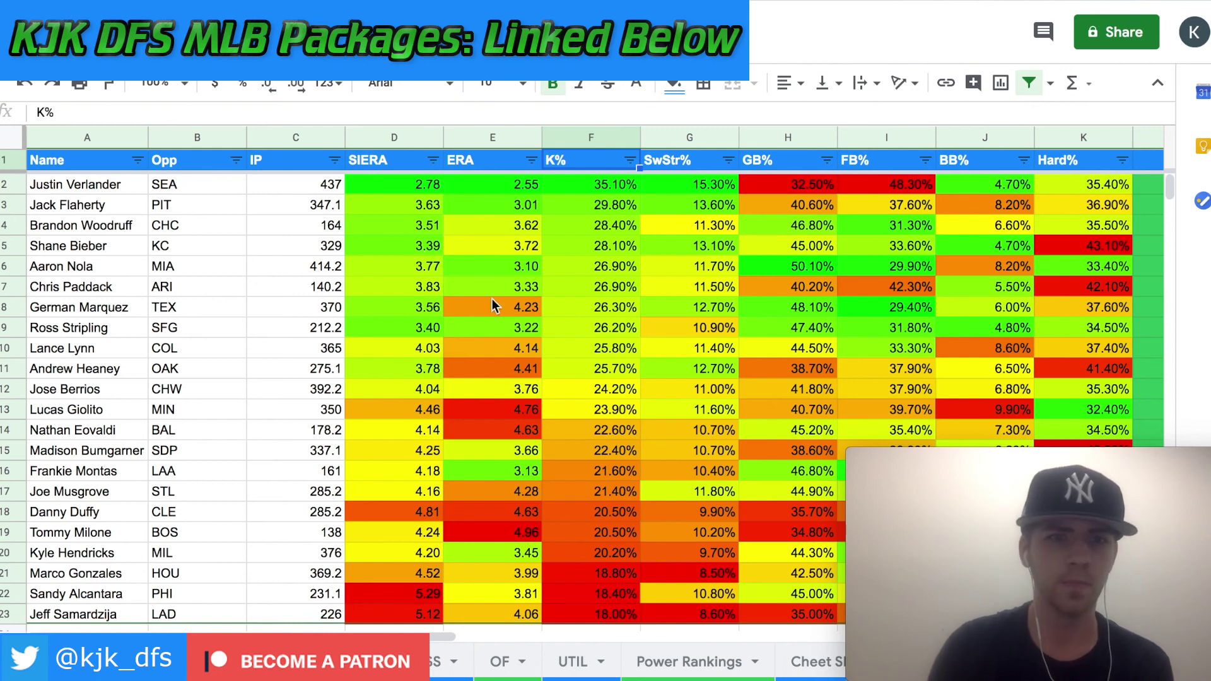
pyautogui.click(6, 267)
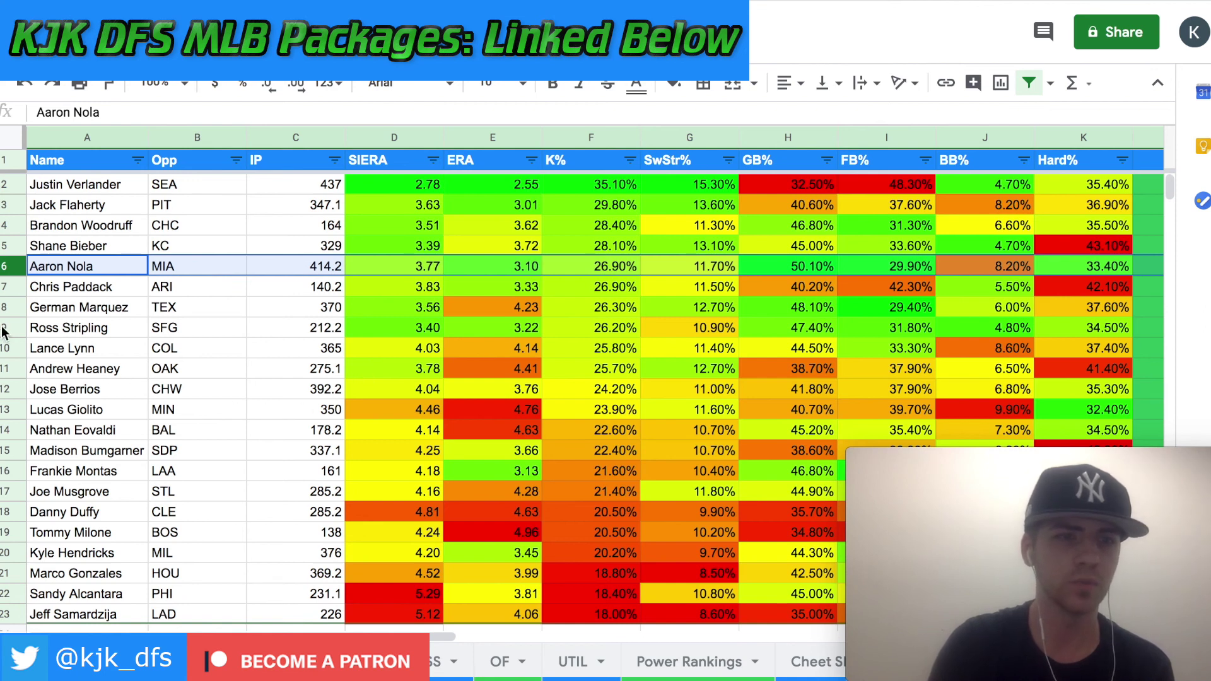
pyautogui.press('Down')
pyautogui.press('Down')
pyautogui.press('Down')
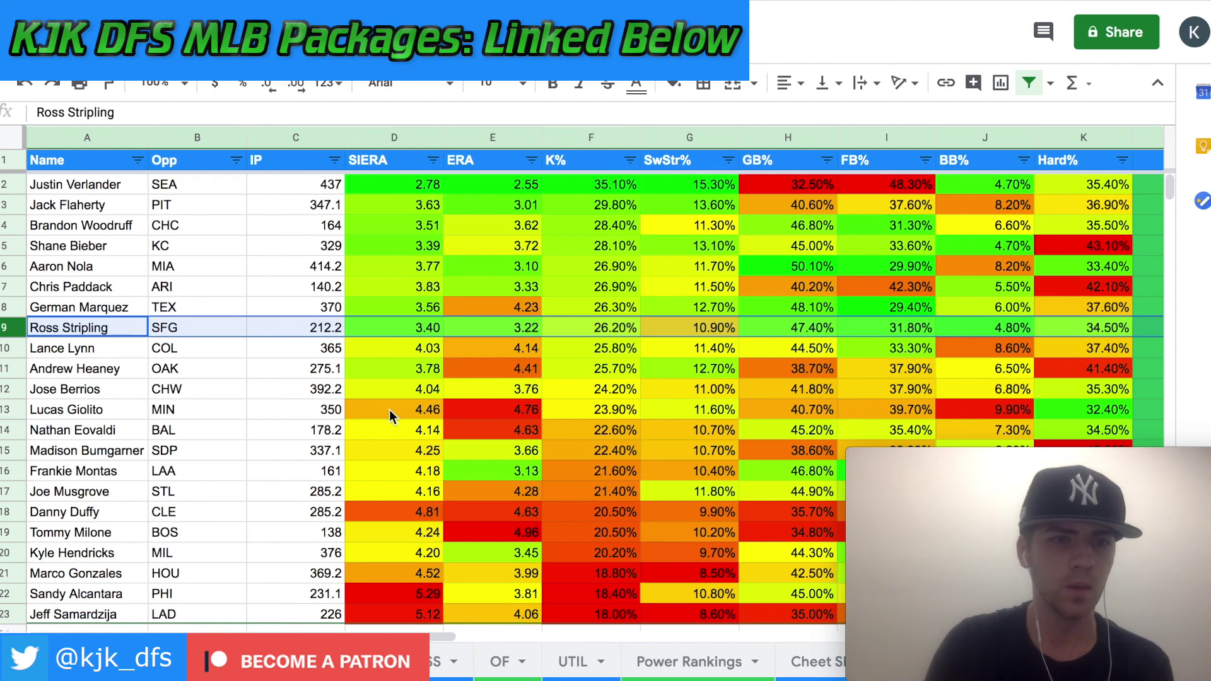
pyautogui.scroll(-1, 388, 410)
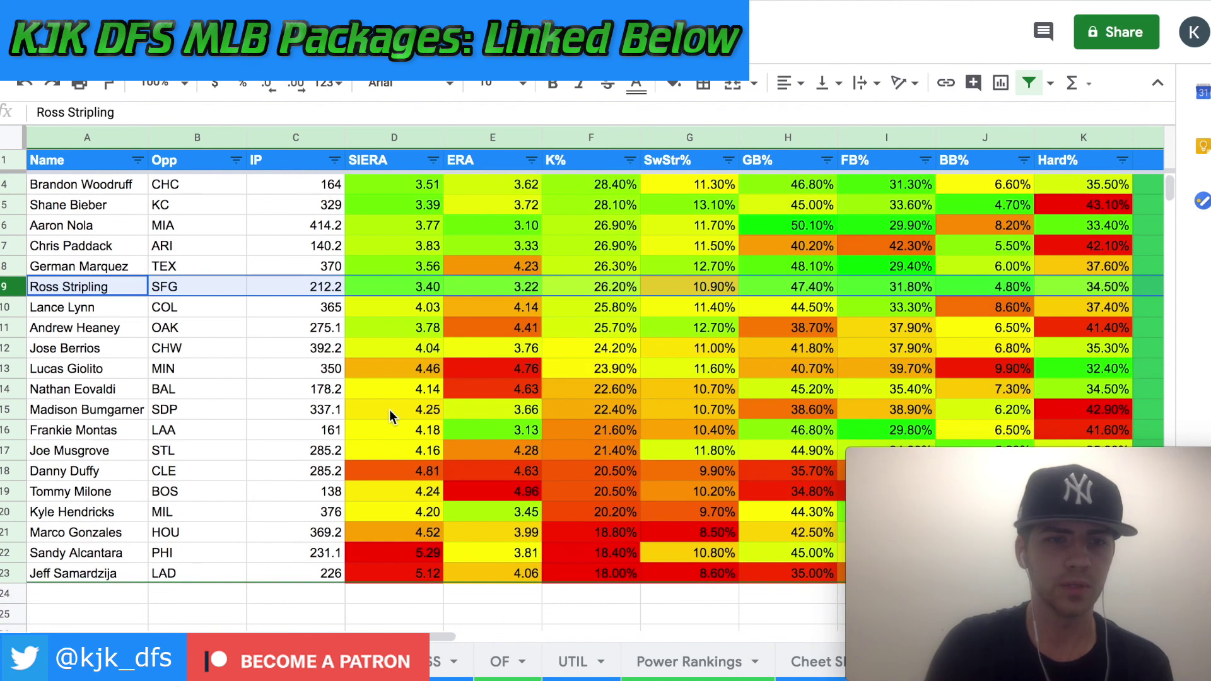
pyautogui.scroll(1, 498, 436)
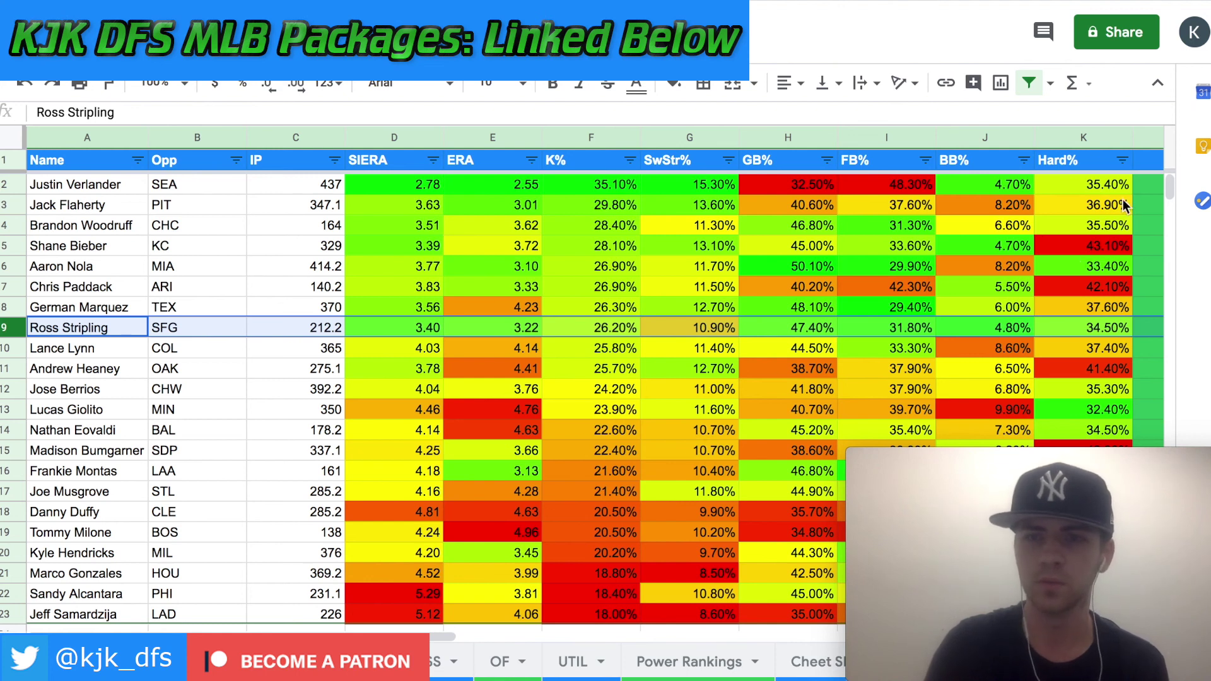
# Step: Sort the pitcher table by Hard% highest first and highlight Danny Duffy's row
pyautogui.click(1123, 162)
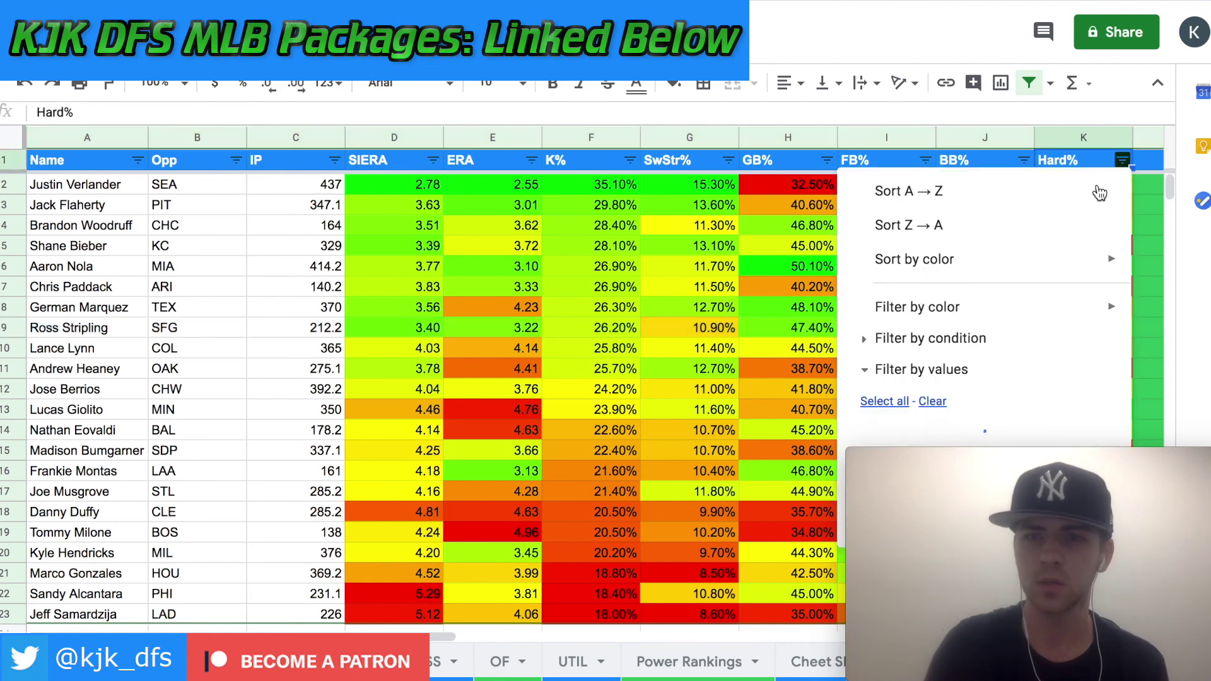
pyautogui.click(1066, 196)
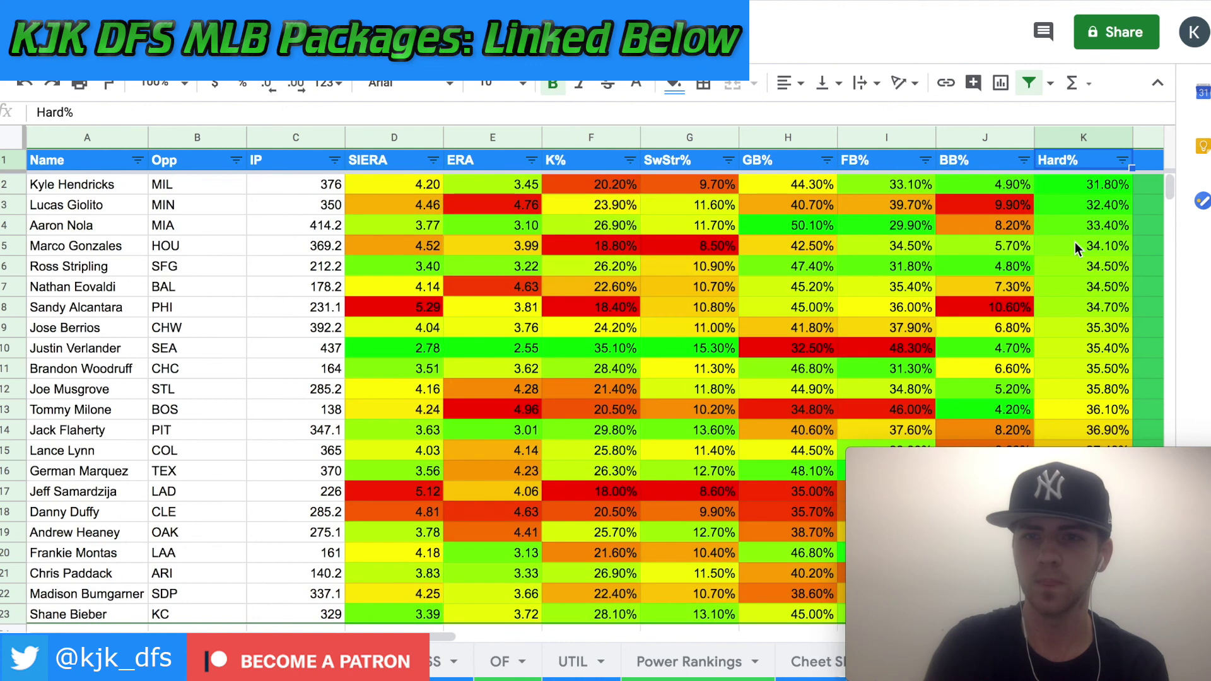
pyautogui.click(1124, 162)
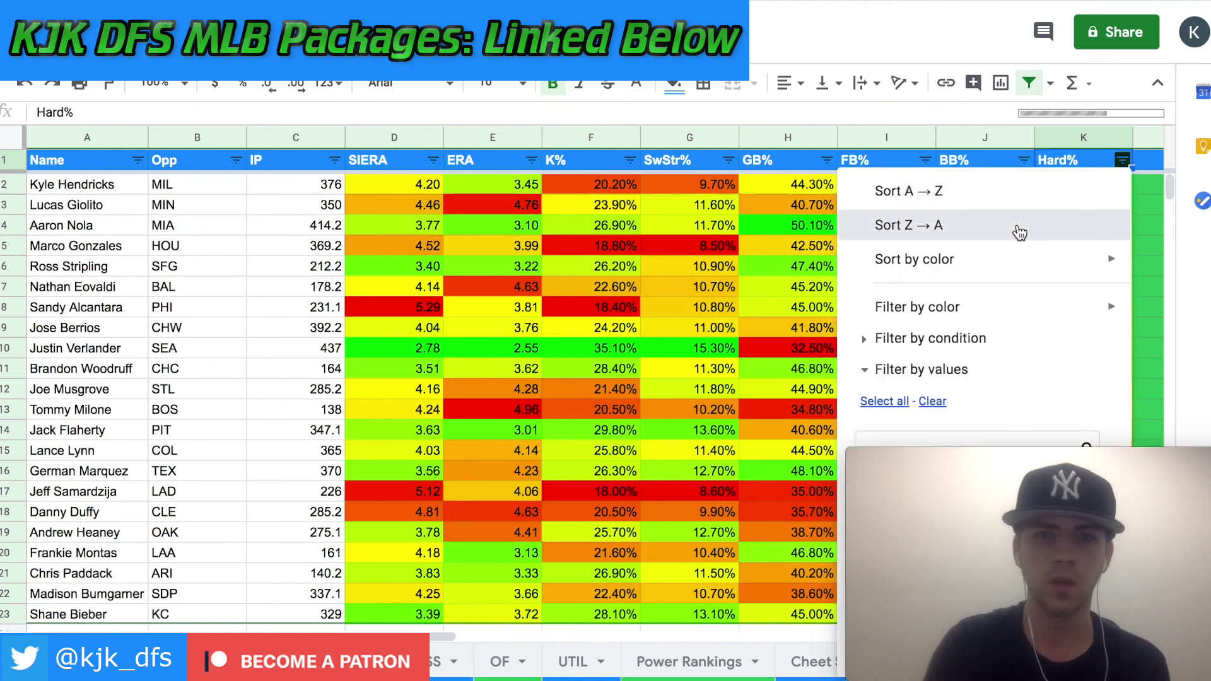
pyautogui.click(1020, 233)
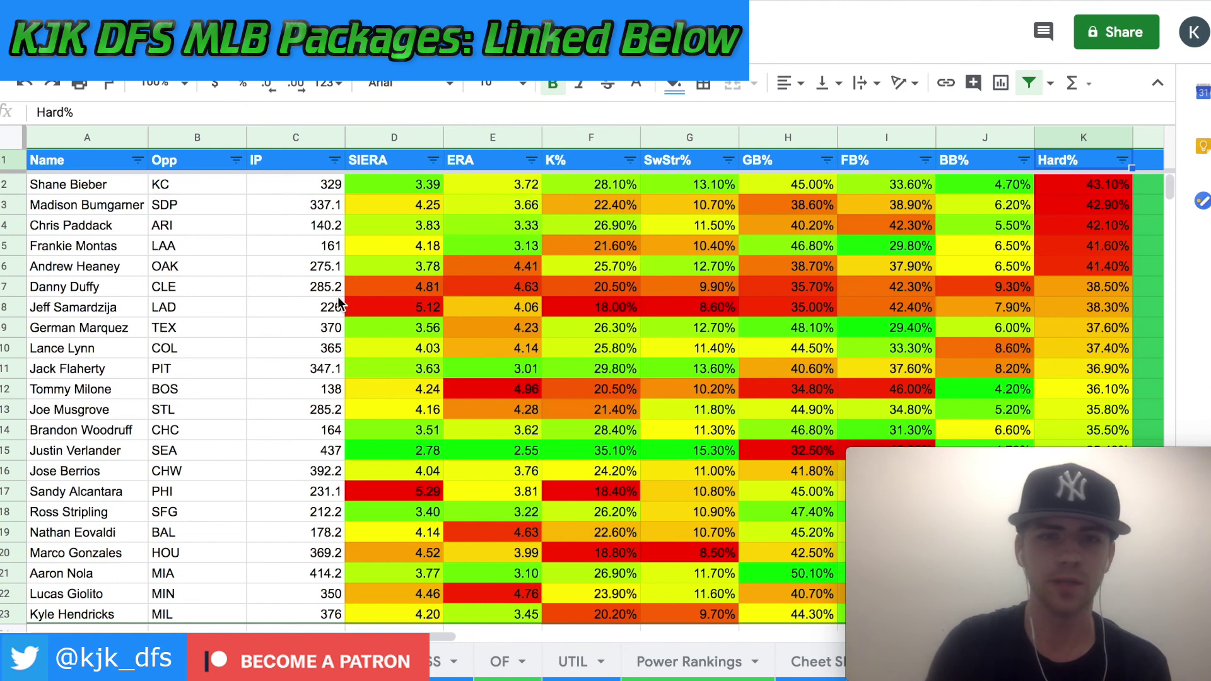
pyautogui.click(4, 289)
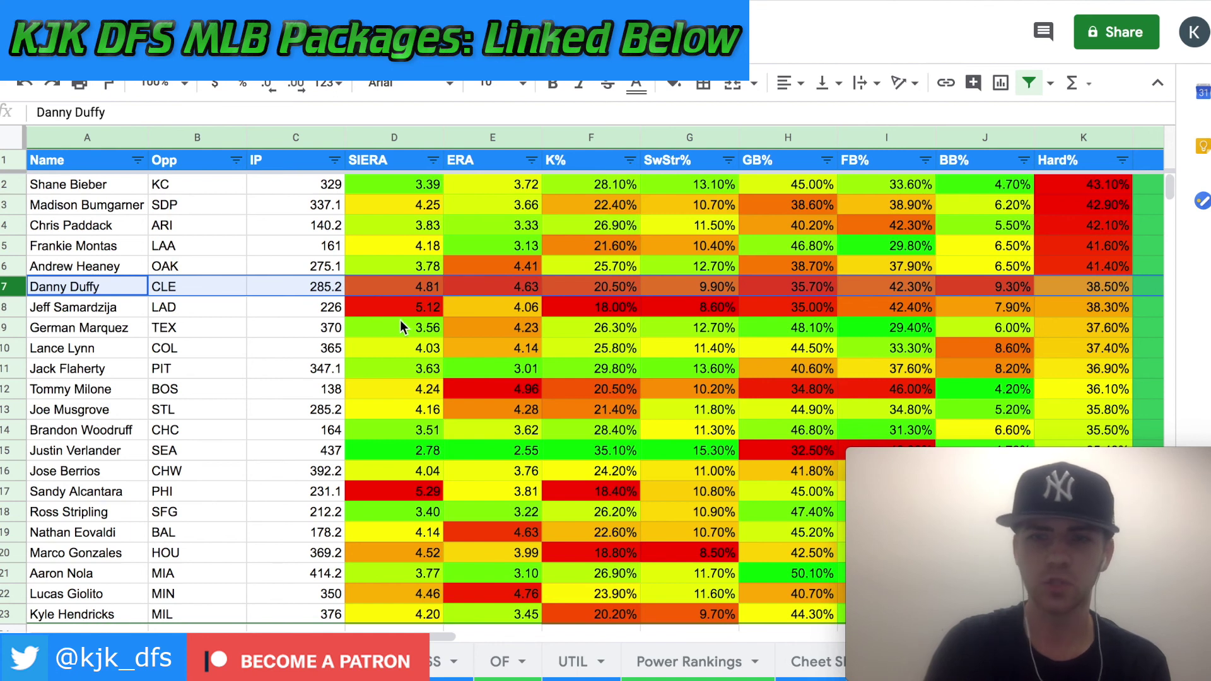
# Step: Scan the pitchers' splits columns, then switch to the RotoGrinders starting lineups page
pyautogui.hscroll(1, 400, 321)
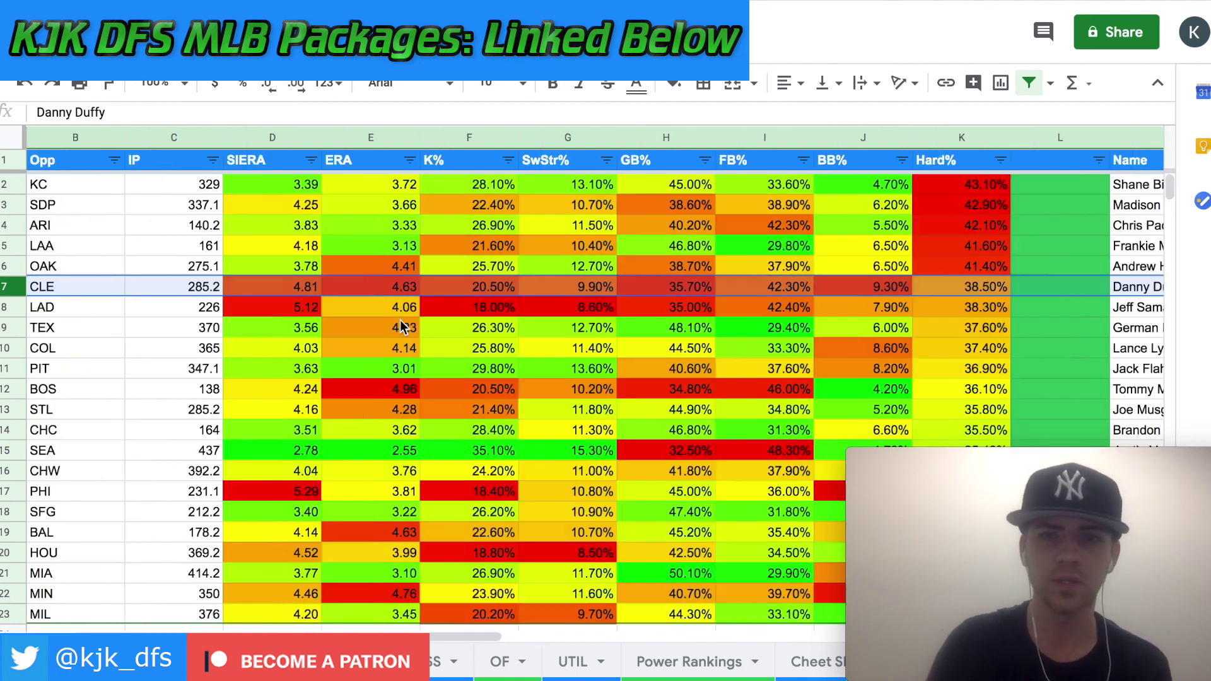
pyautogui.hscroll(2, 400, 325)
pyautogui.hscroll(7, 400, 326)
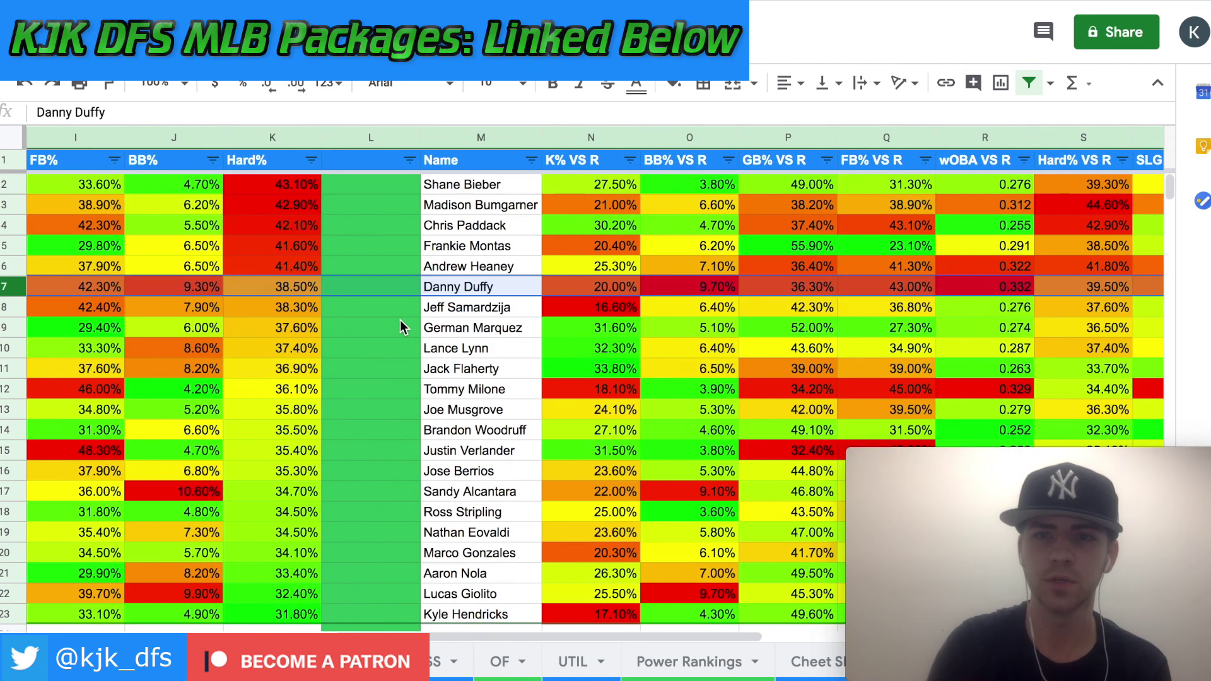
pyautogui.hscroll(1, 402, 328)
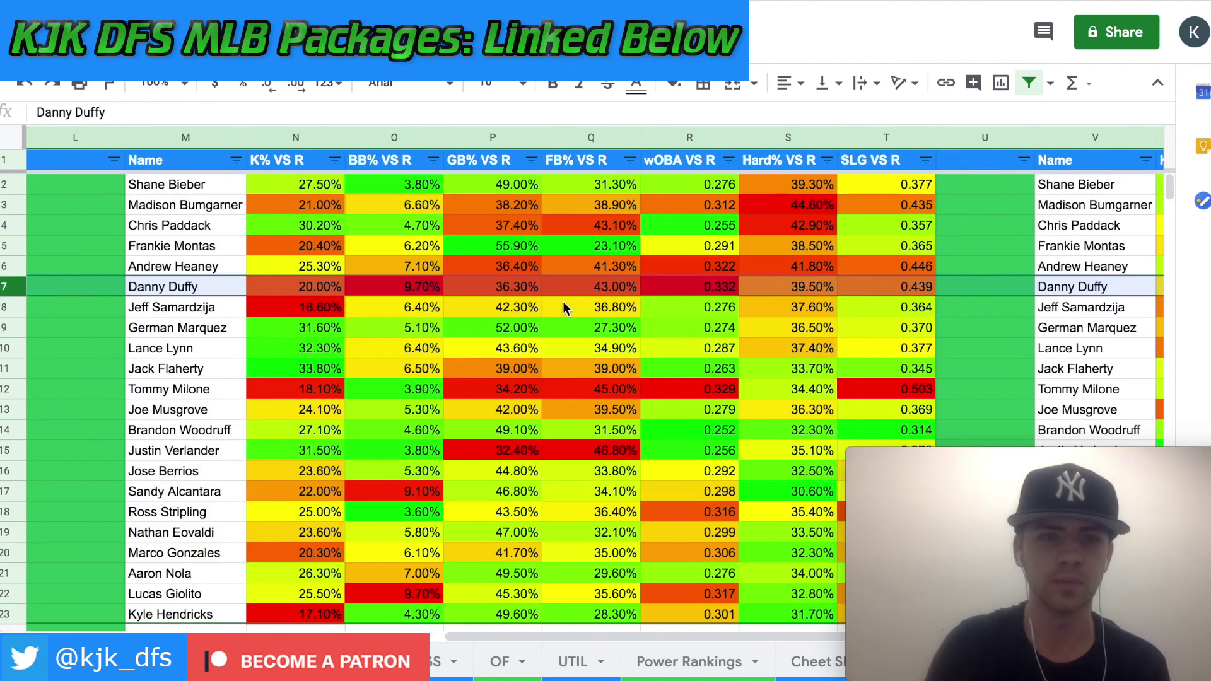
pyautogui.hscroll(-8, 433, 332)
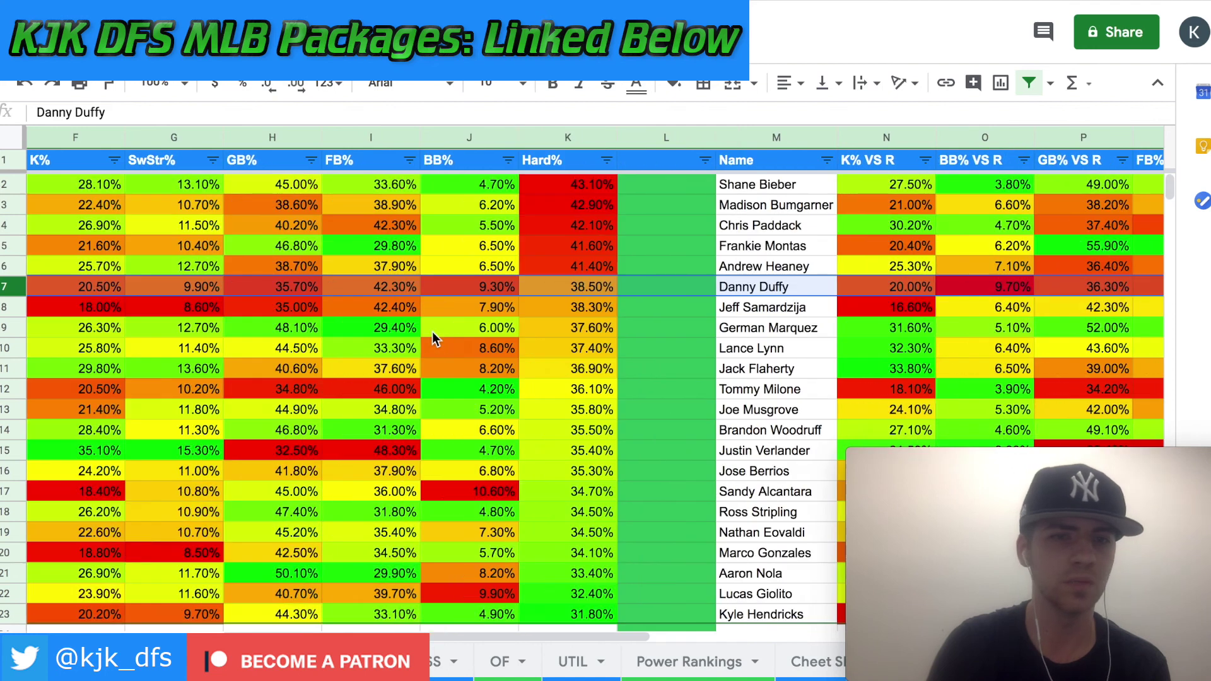
pyautogui.hscroll(-3, 433, 332)
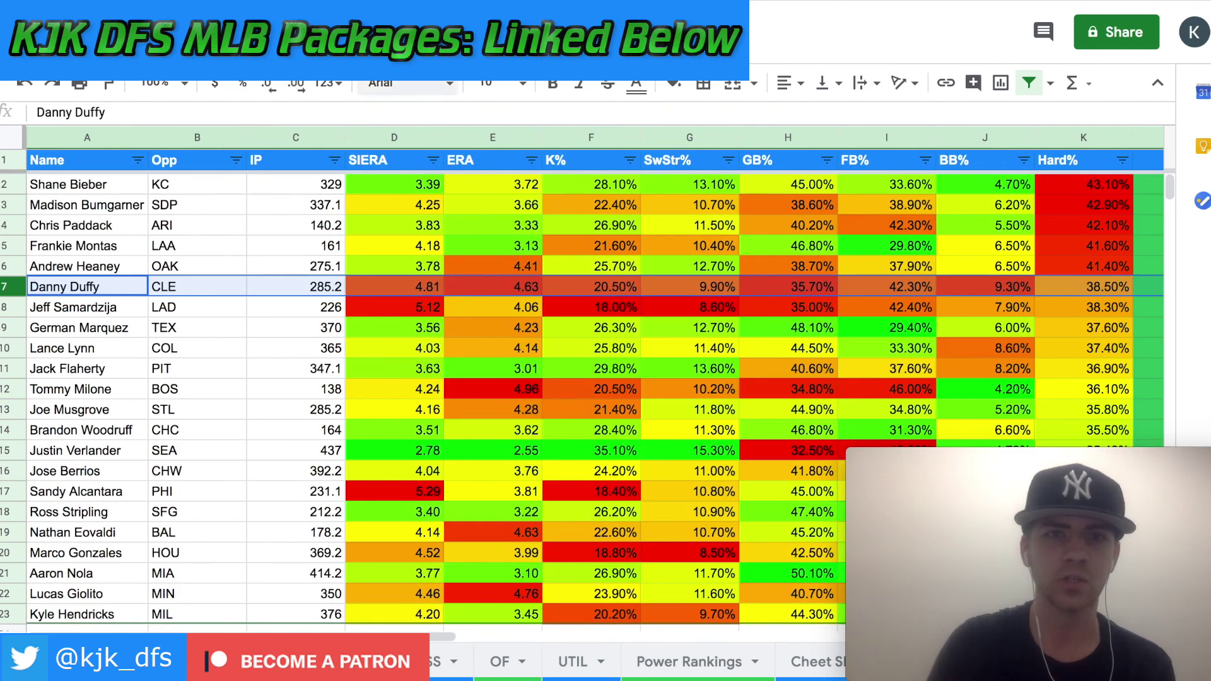
pyautogui.click(464, 10)
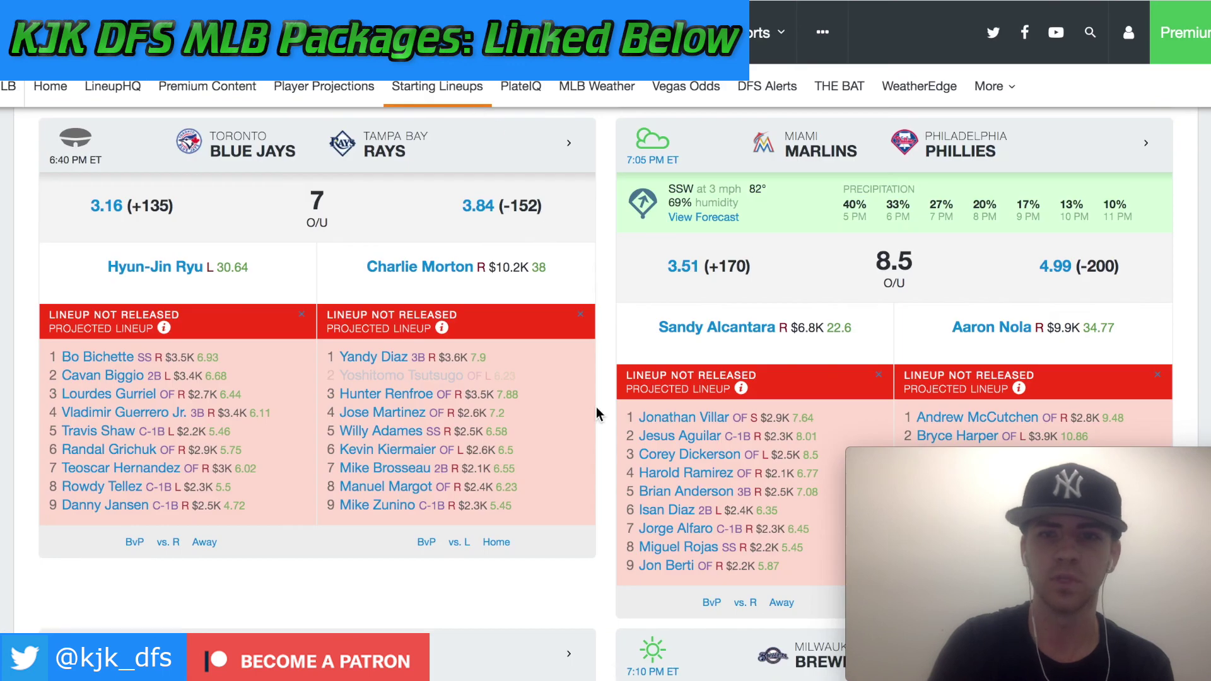
# Step: View the Royals–Indians and Brewers–Cubs lineup cards, then return to the pitcher stats sheet
pyautogui.scroll(-2, 598, 413)
pyautogui.scroll(-5, 598, 414)
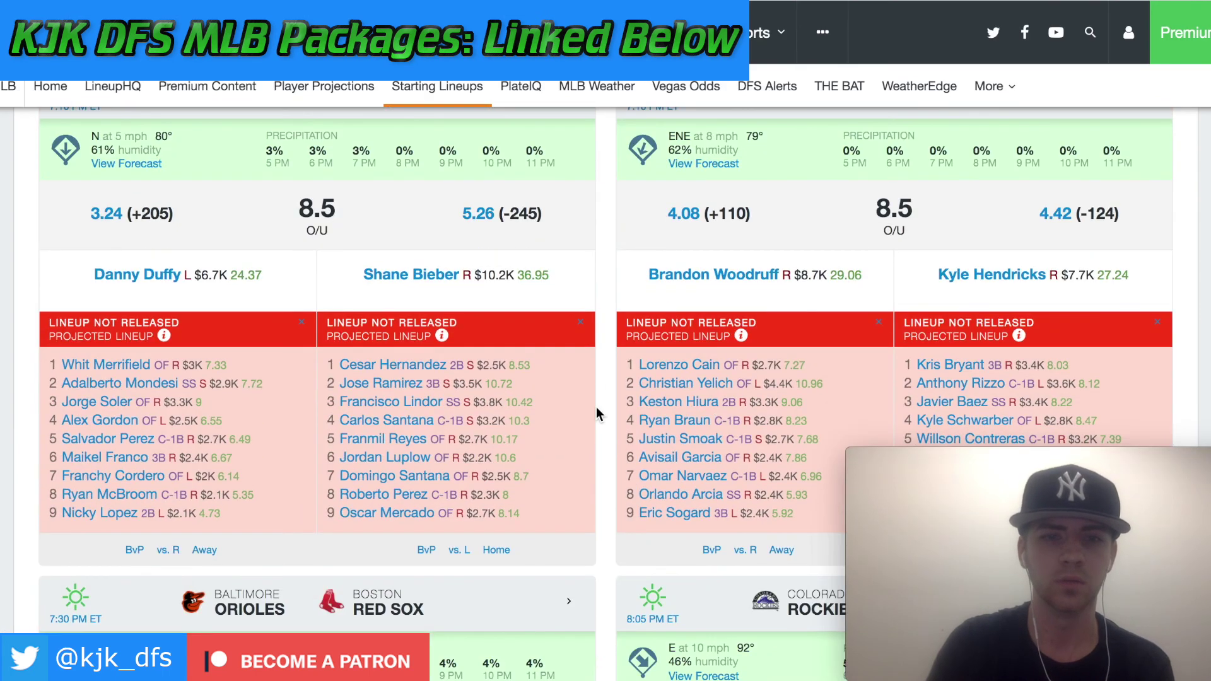
pyautogui.scroll(1, 599, 413)
pyautogui.scroll(1, 598, 413)
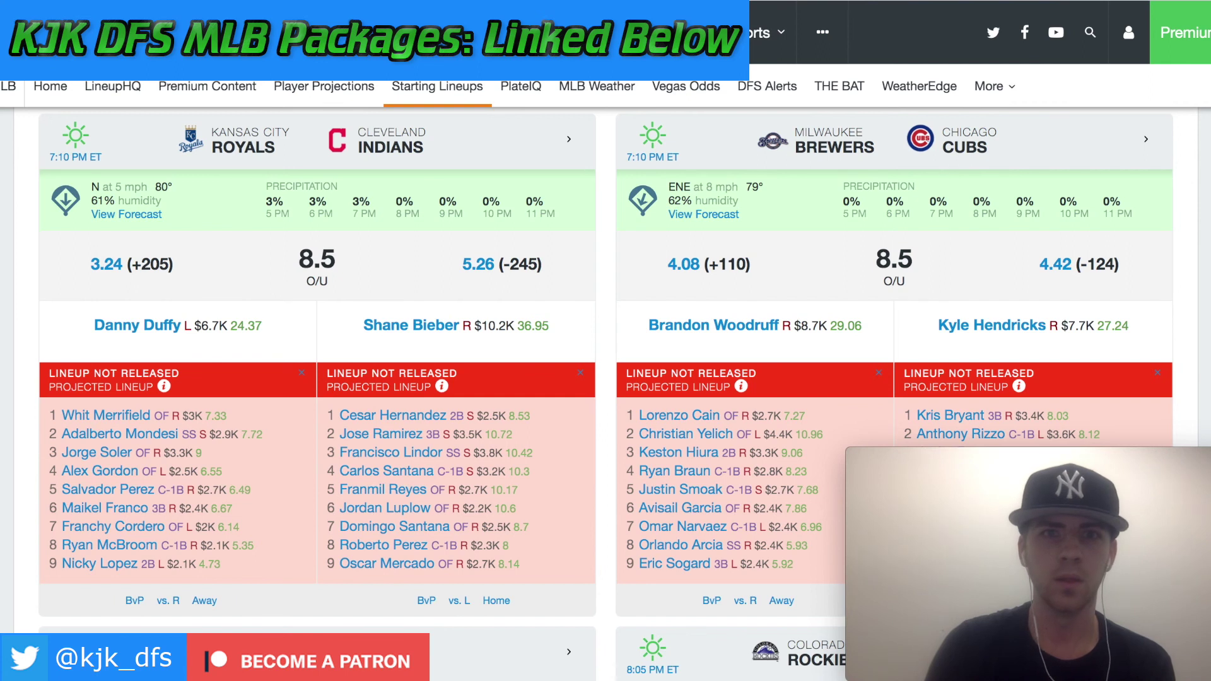
pyautogui.hotkey('ctrl', 'Tab')
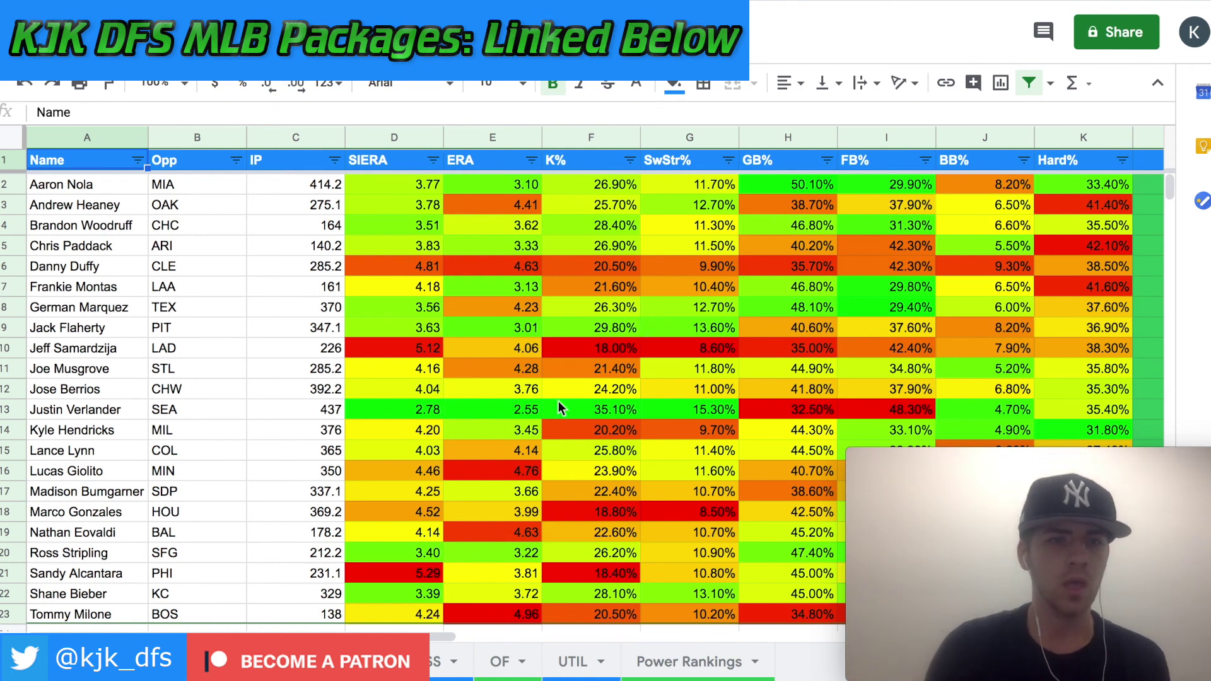
pyautogui.scroll(-1, 559, 409)
pyautogui.scroll(2, 559, 409)
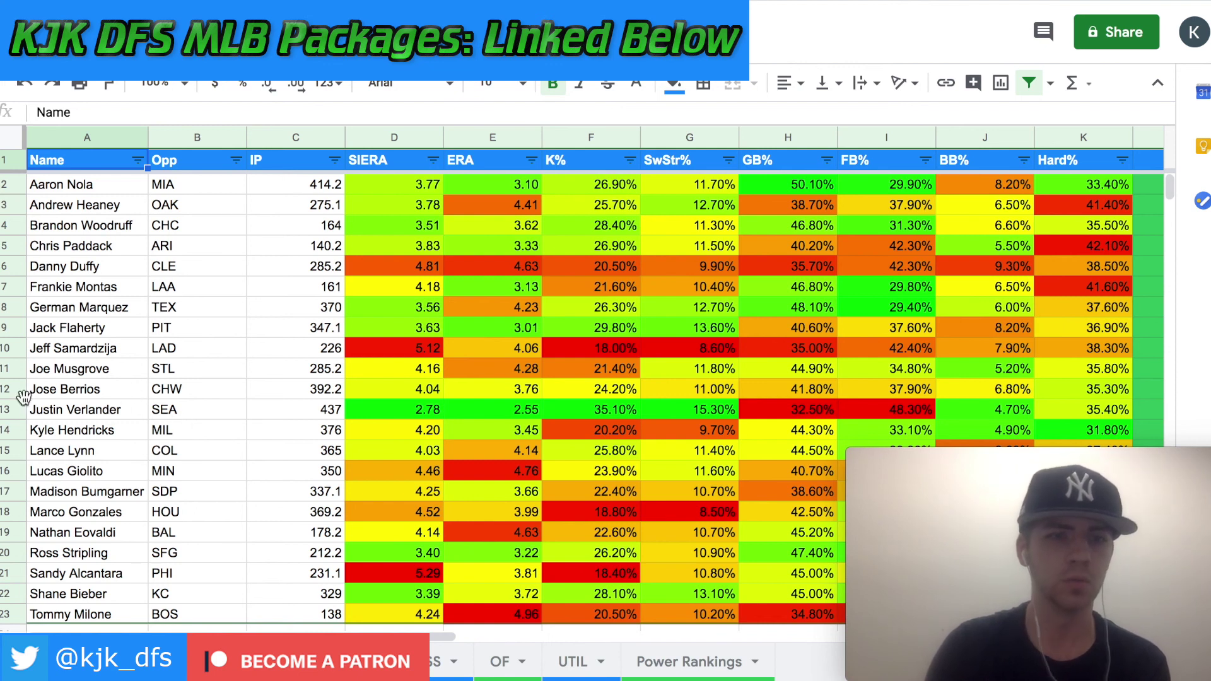
pyautogui.click(5, 409)
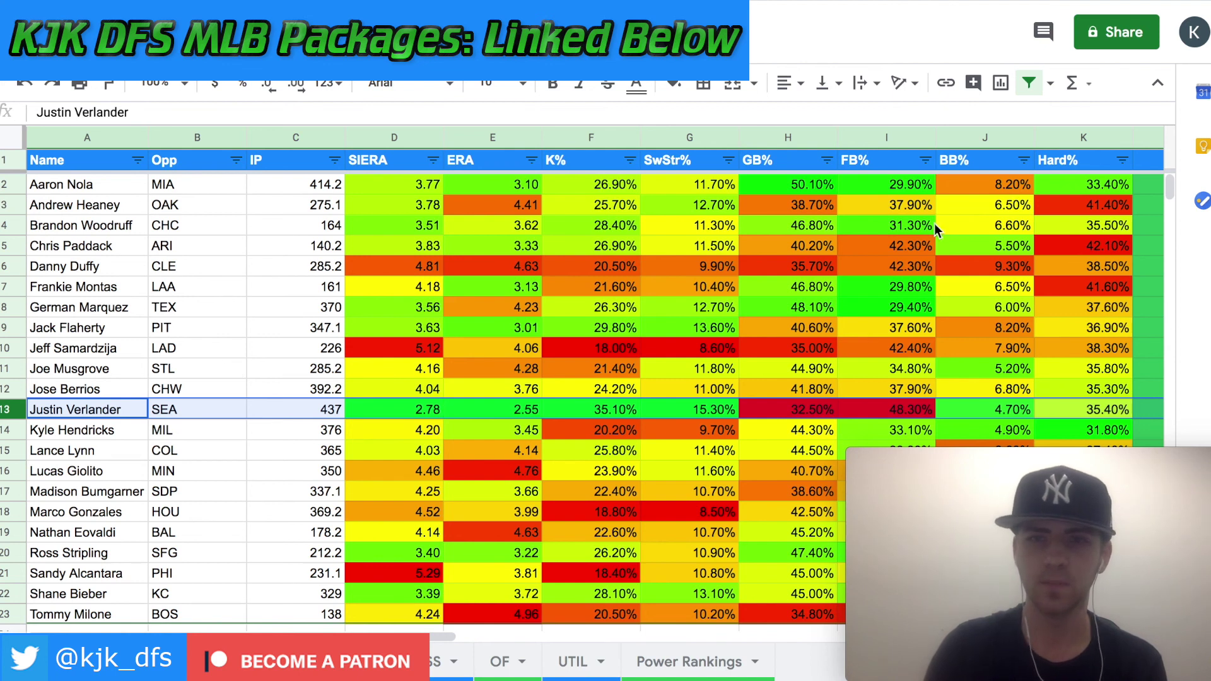
pyautogui.click(925, 161)
pyautogui.click(842, 233)
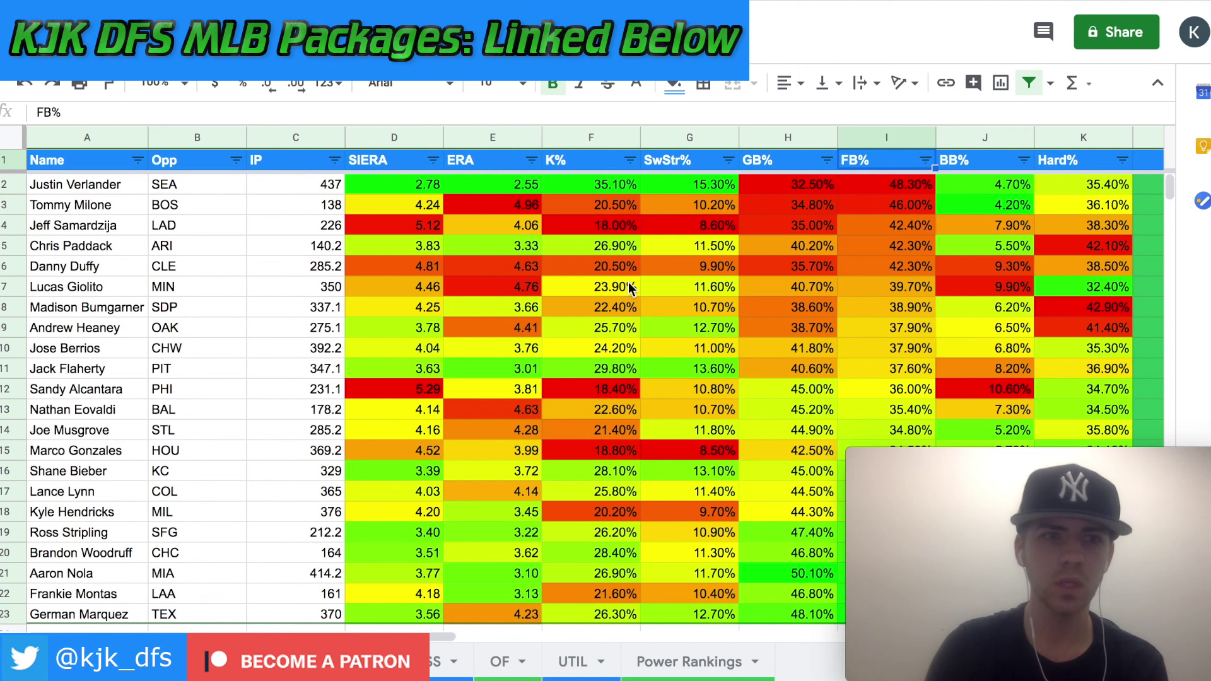
pyautogui.click(8, 229)
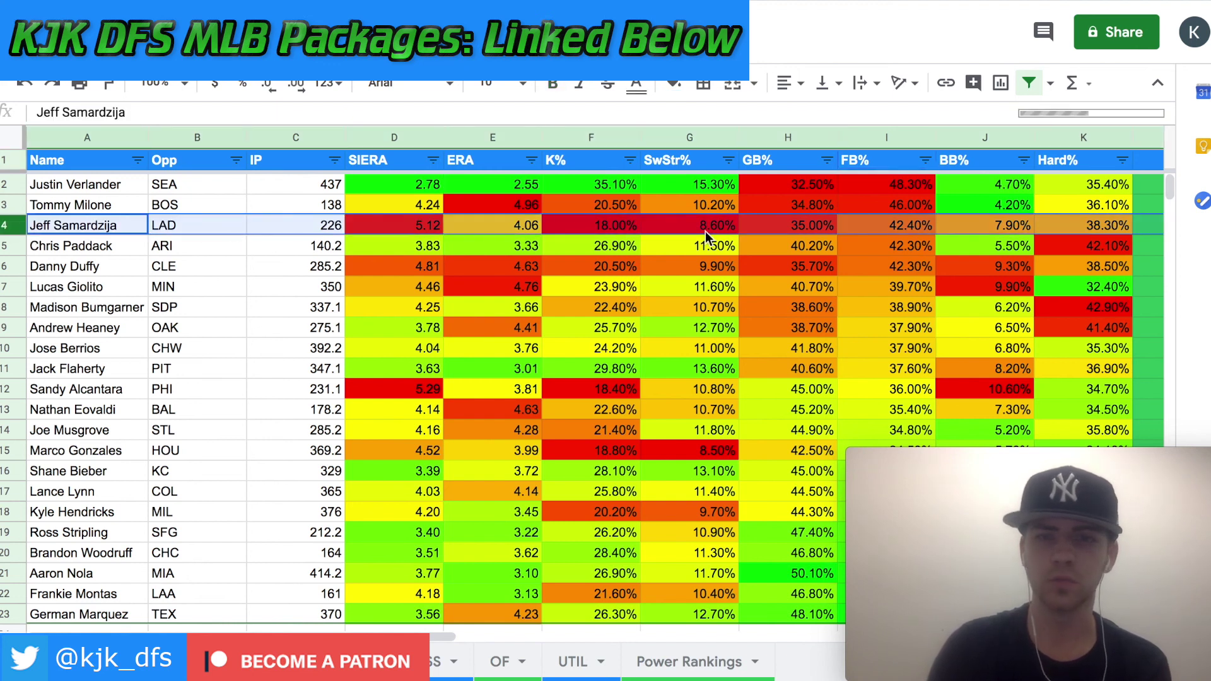
pyautogui.hscroll(5, 706, 231)
pyautogui.hscroll(5, 706, 230)
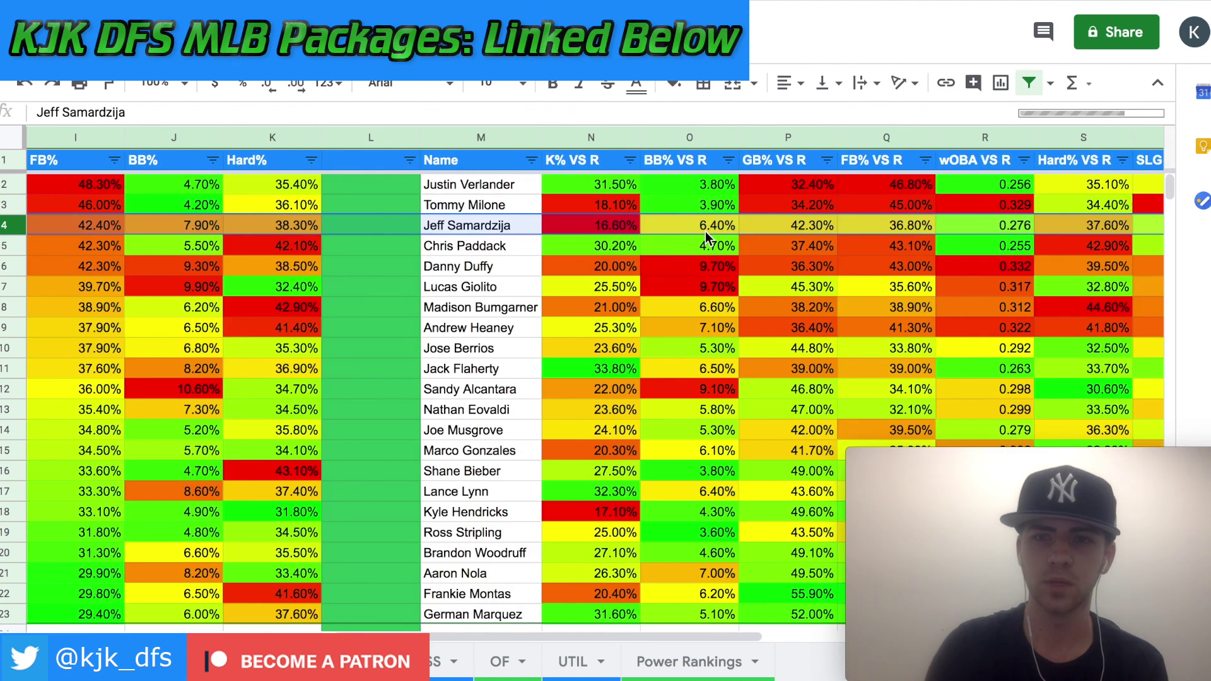
pyautogui.hscroll(3, 705, 231)
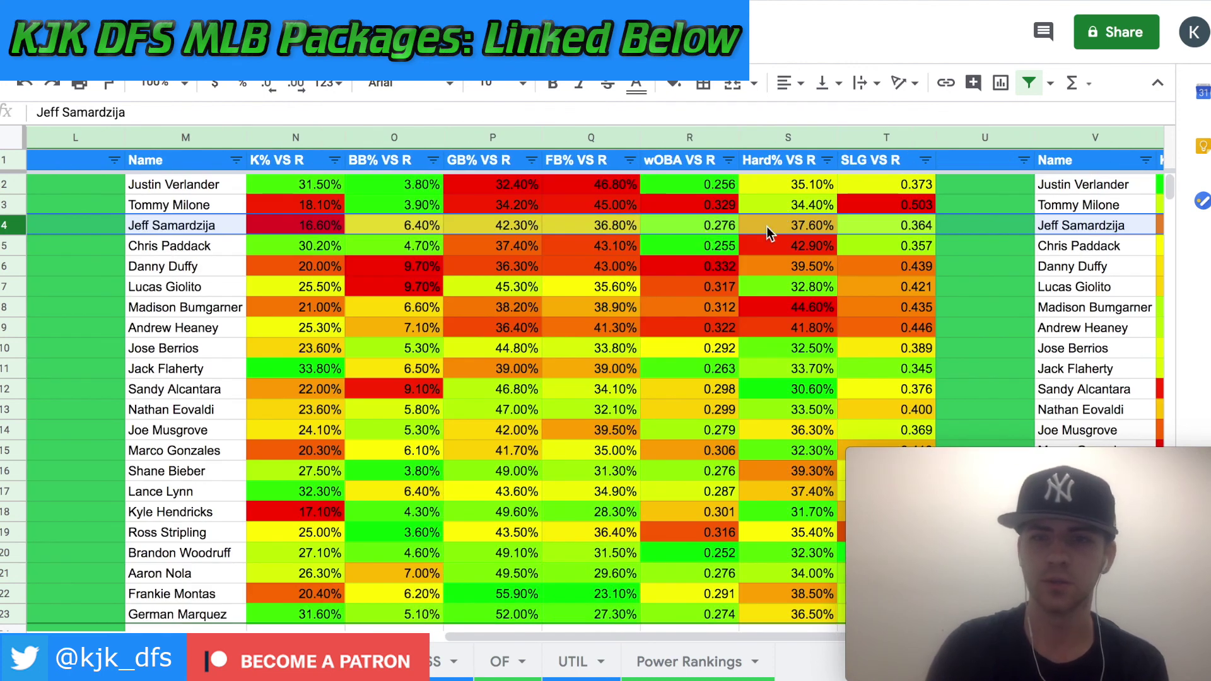
pyautogui.hscroll(7, 770, 230)
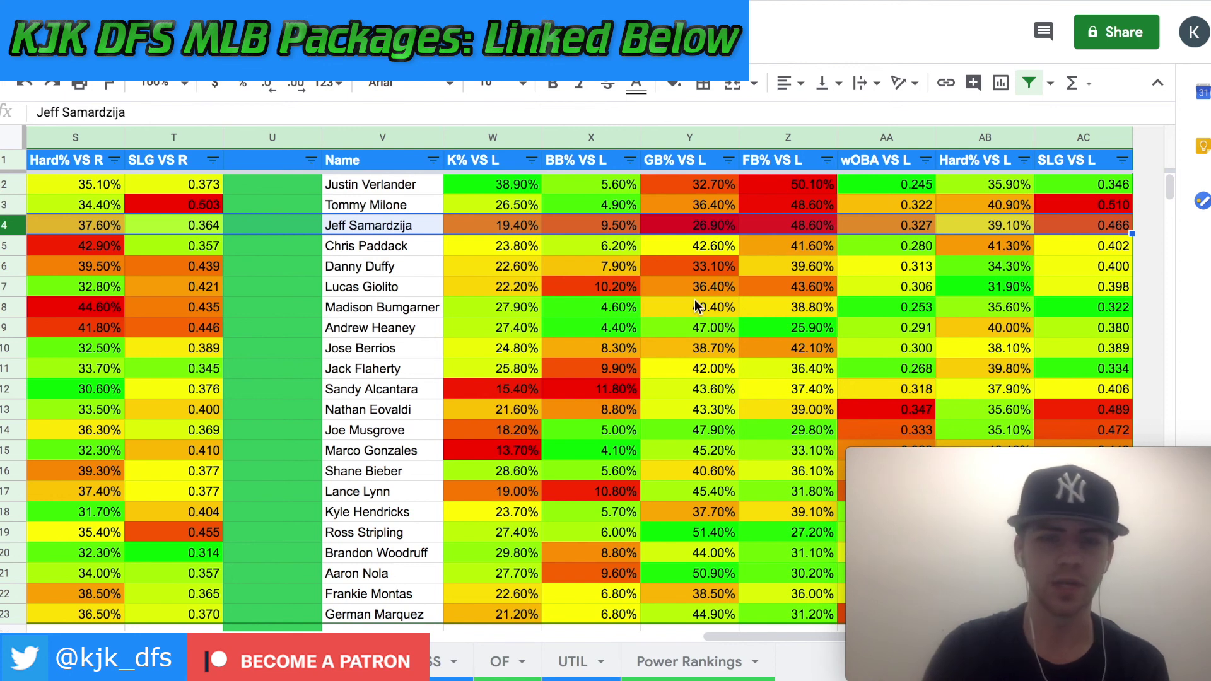
pyautogui.hscroll(-2, 696, 306)
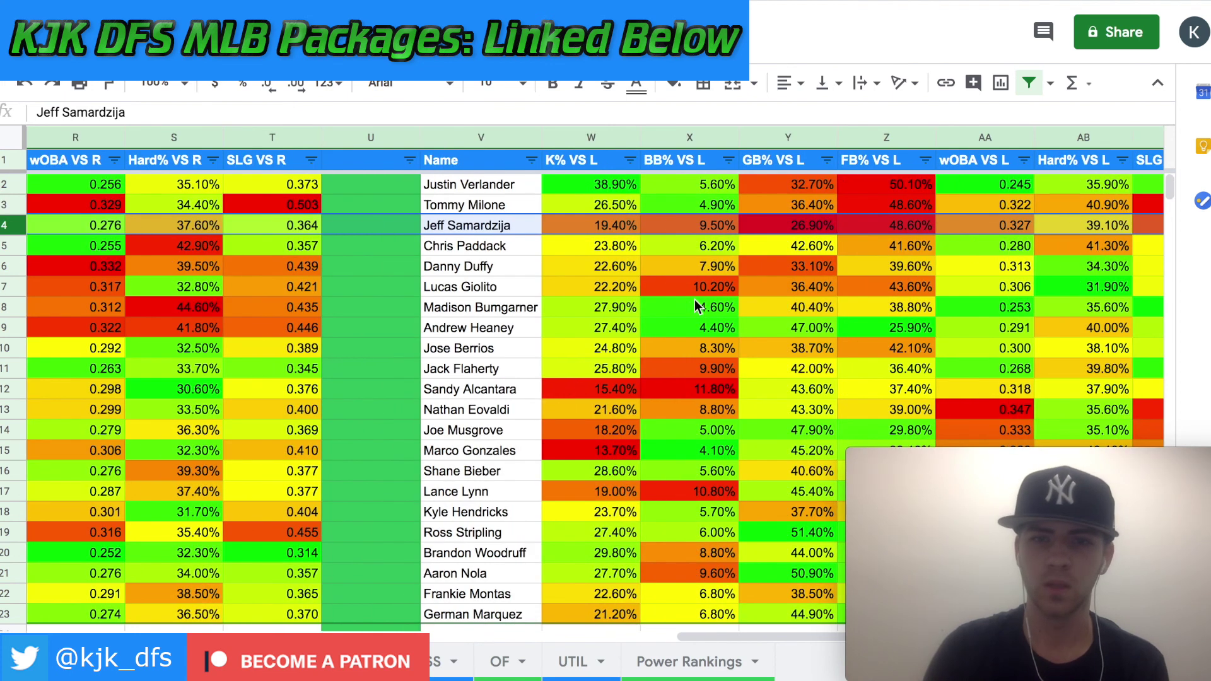
pyautogui.hscroll(2, 695, 301)
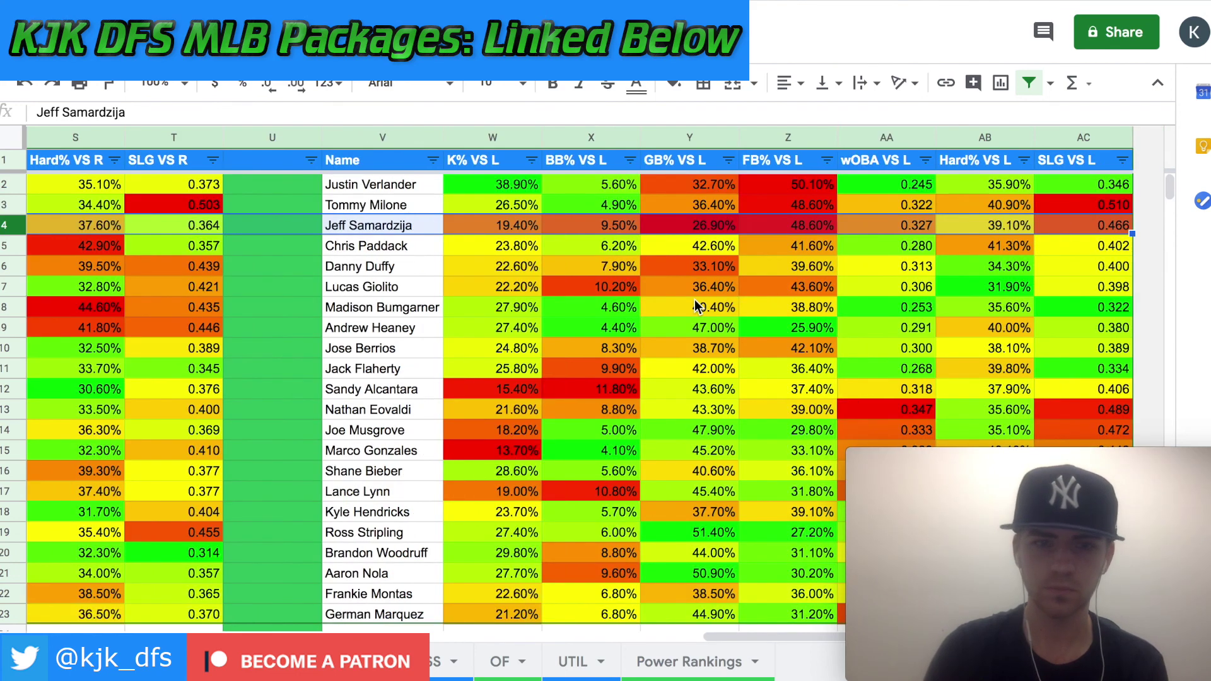
pyautogui.hscroll(-10, 696, 306)
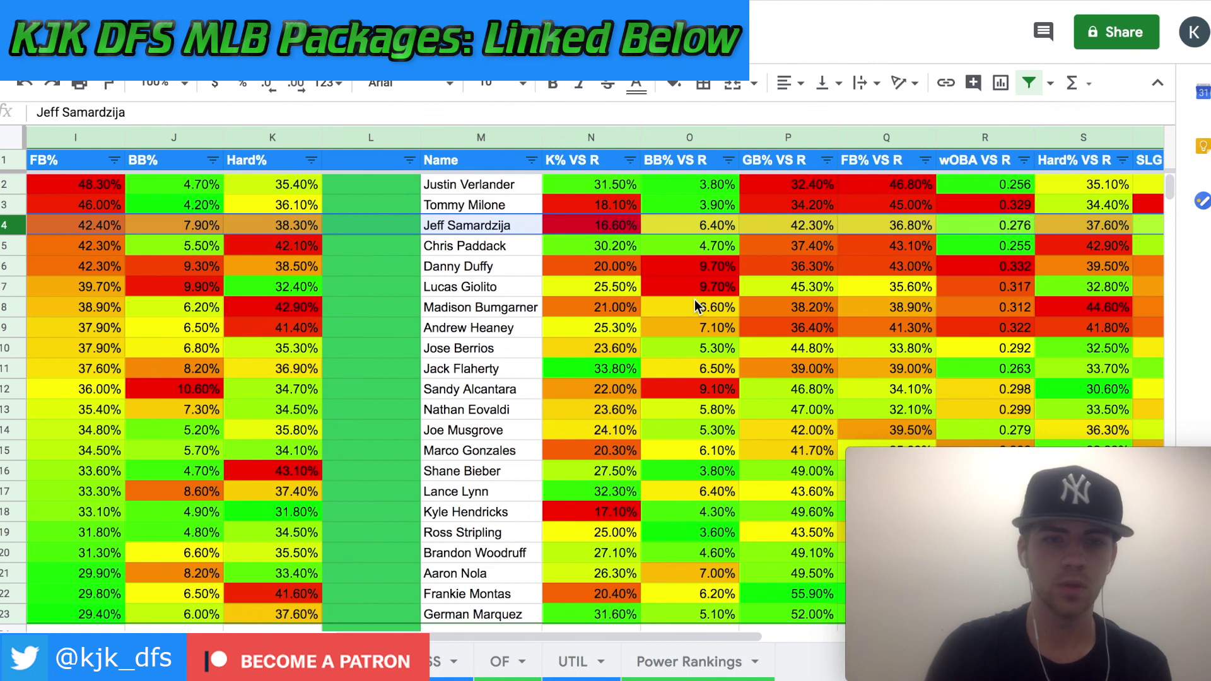
pyautogui.hscroll(-8, 694, 300)
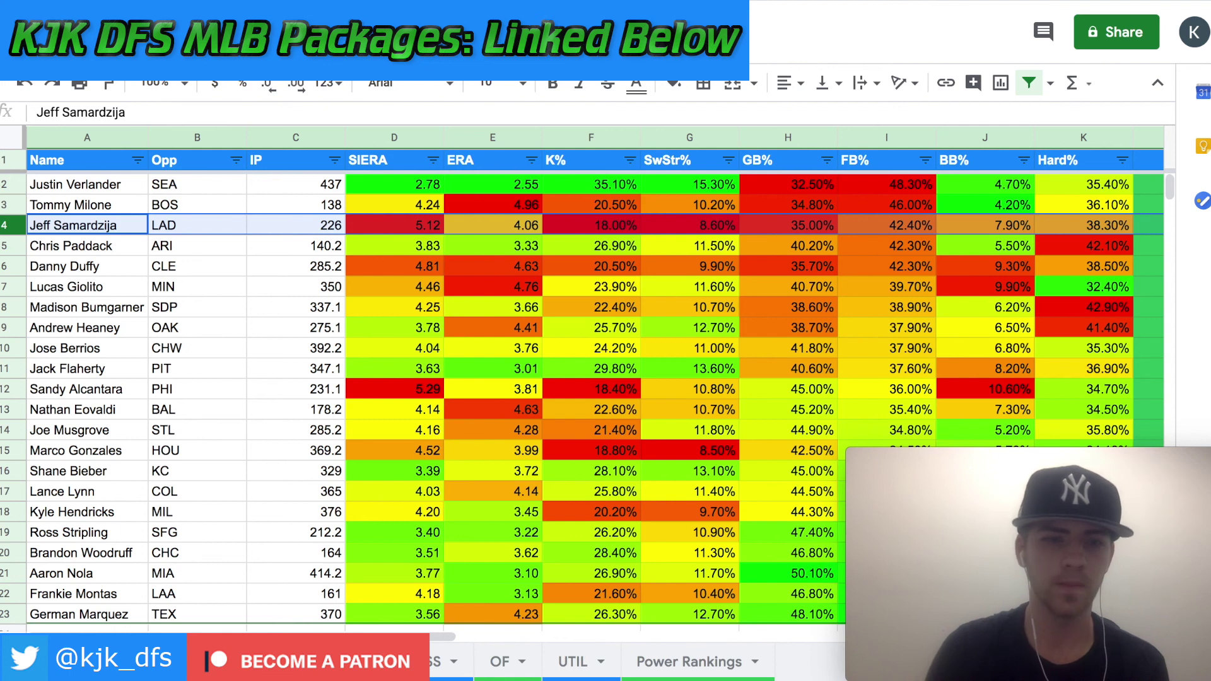
pyautogui.hotkey('ctrl', 'shift', 'pagedown')
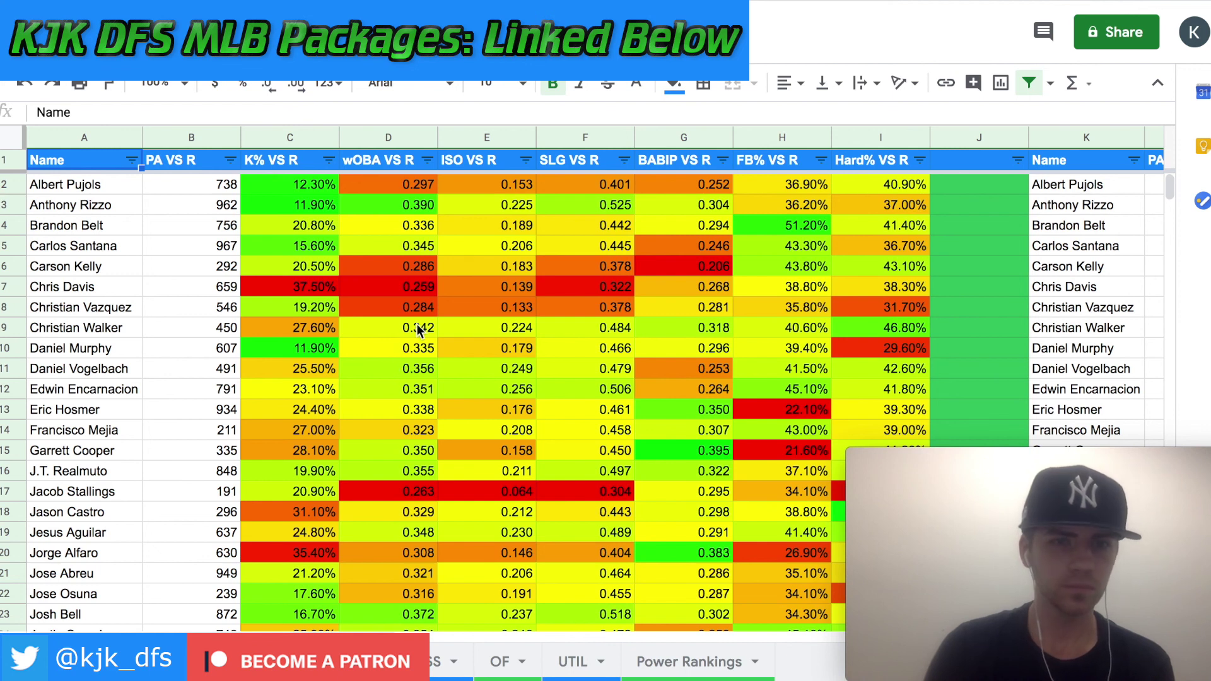
pyautogui.click(126, 227)
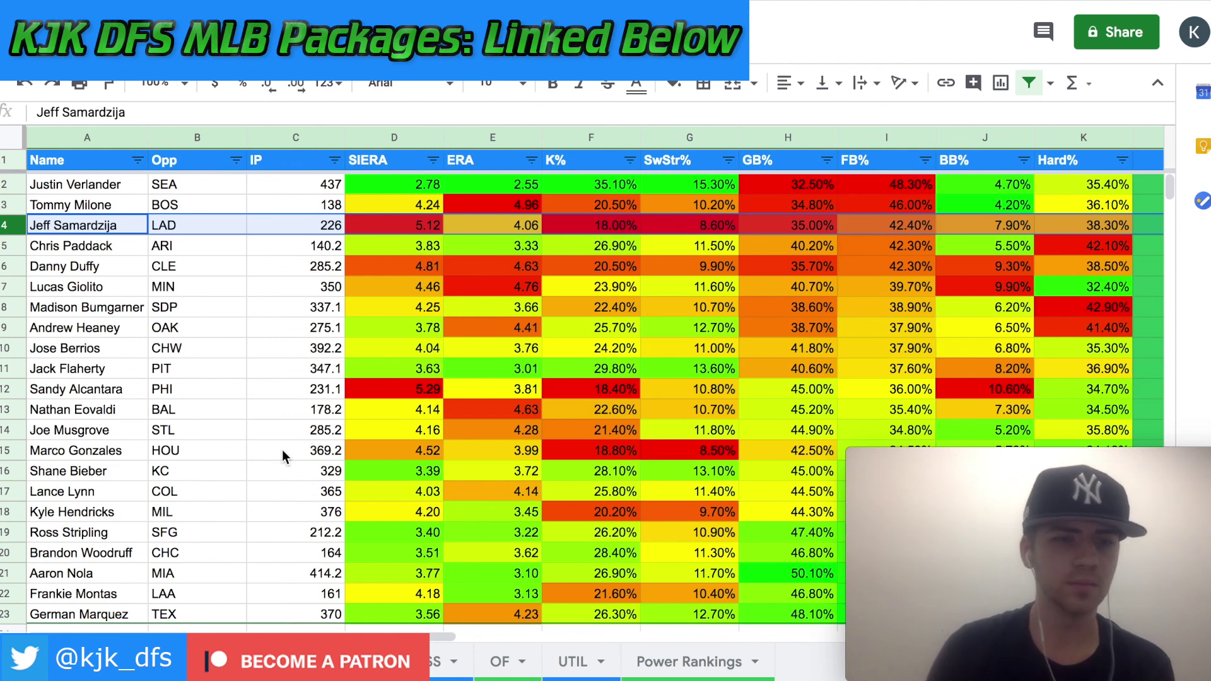
# Step: Select Sandy Alcantara's row, scan his vs R and vs L splits, then switch to RotoGrinders
pyautogui.scroll(-1, 350, 478)
pyautogui.scroll(1, 350, 479)
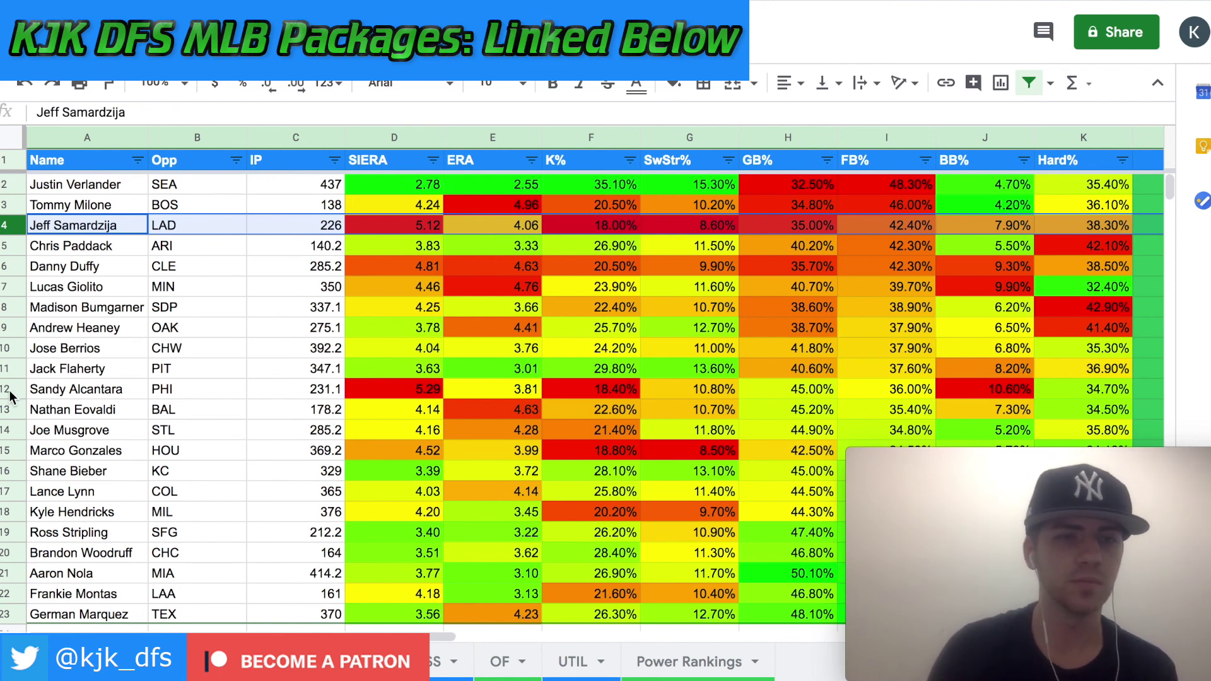
pyautogui.click(30, 391)
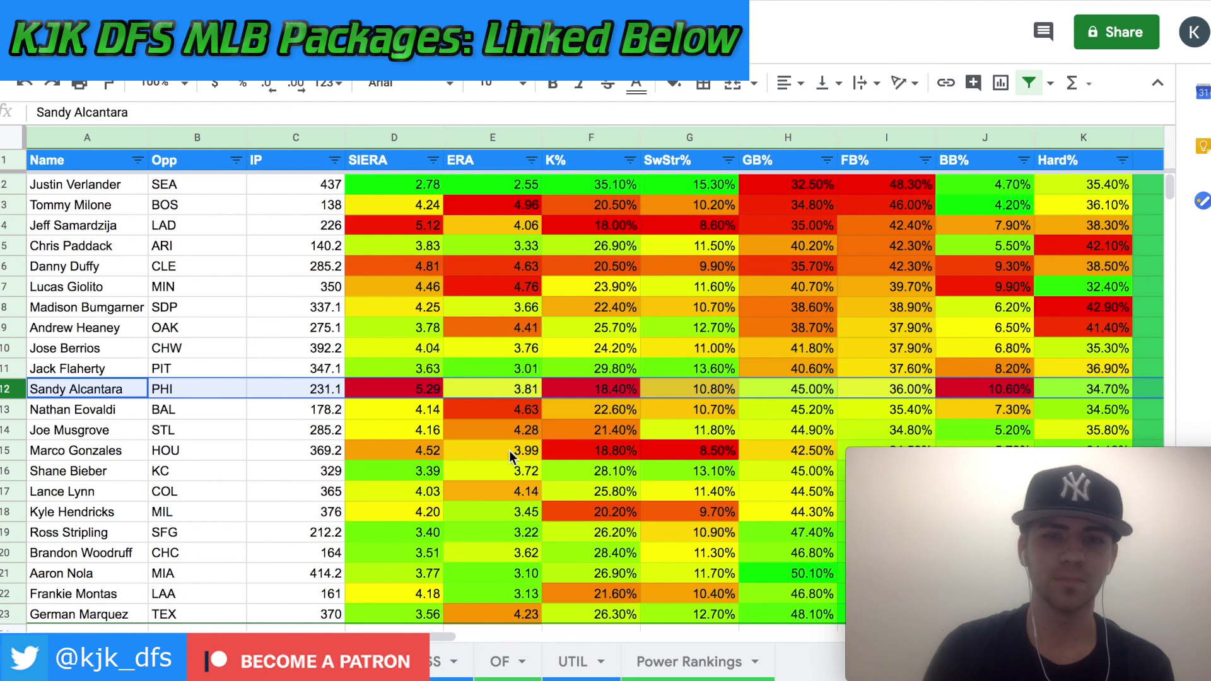
pyautogui.hscroll(3, 509, 451)
pyautogui.hscroll(1, 509, 451)
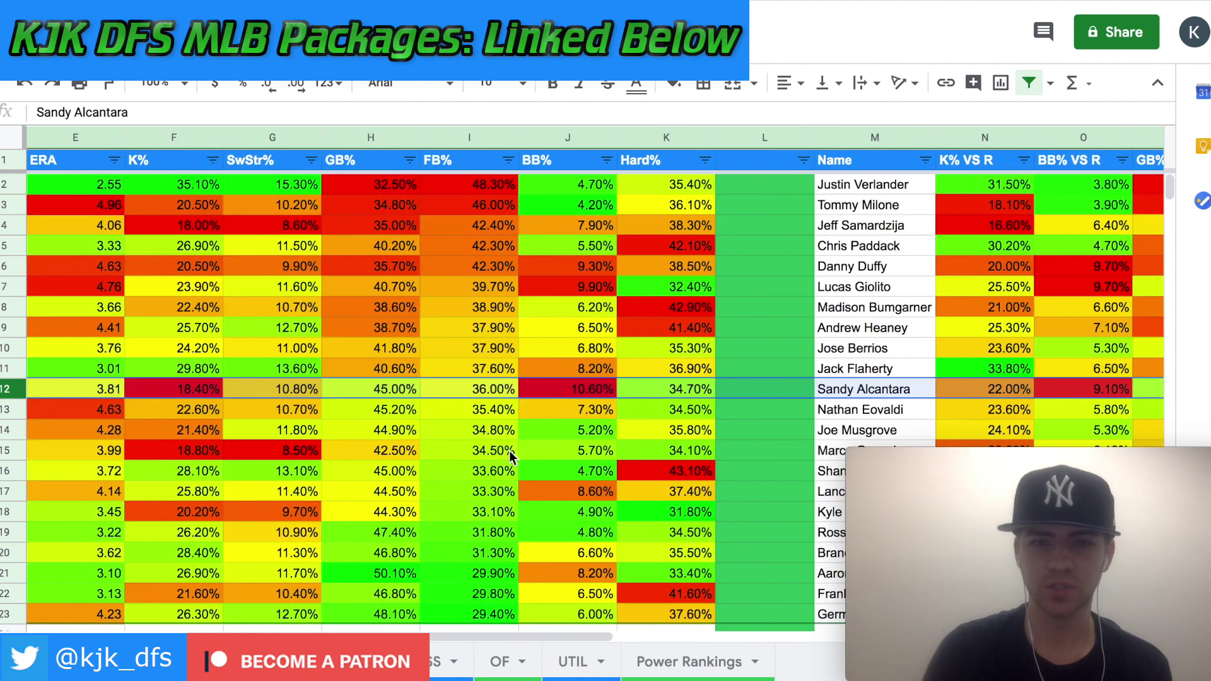
pyautogui.hscroll(6, 509, 451)
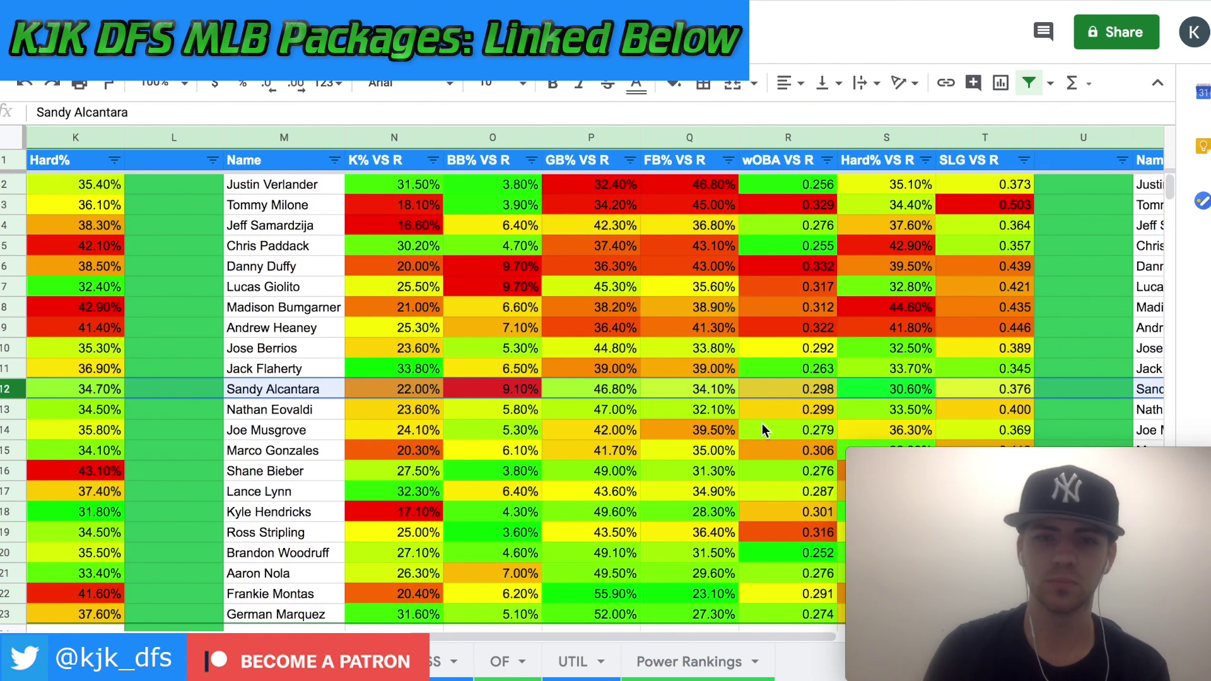
pyautogui.hscroll(4, 762, 425)
pyautogui.hscroll(4, 762, 425)
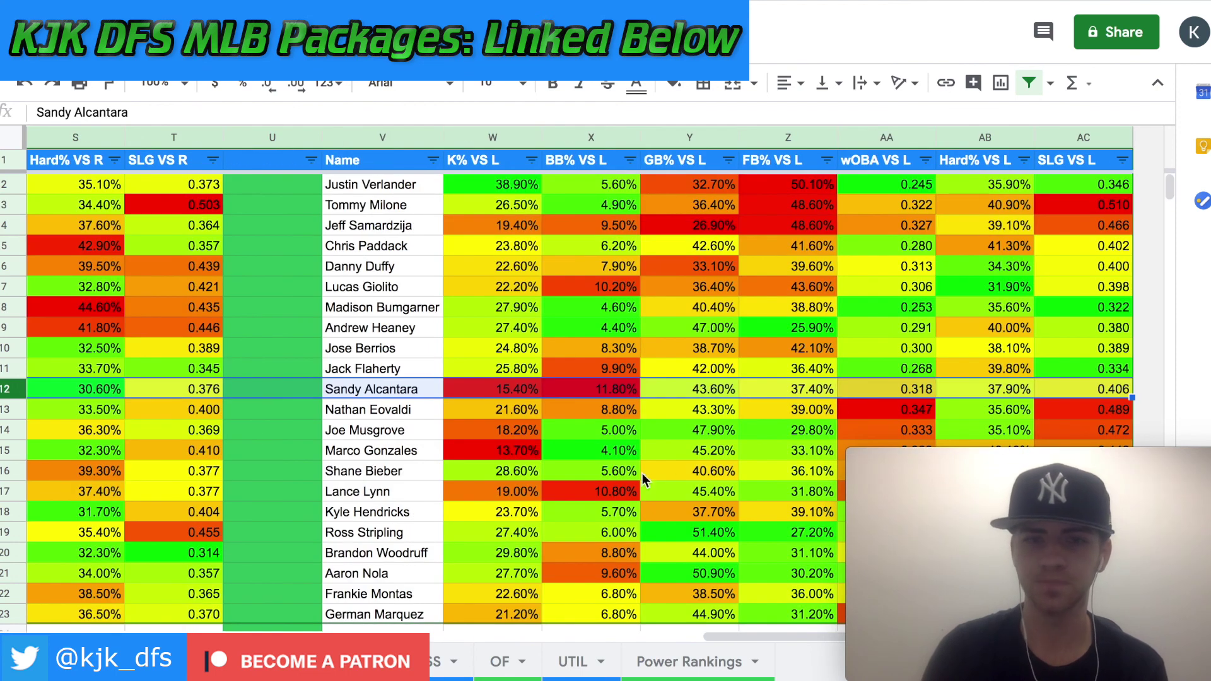
pyautogui.hscroll(-8, 643, 476)
pyautogui.hscroll(-10, 642, 473)
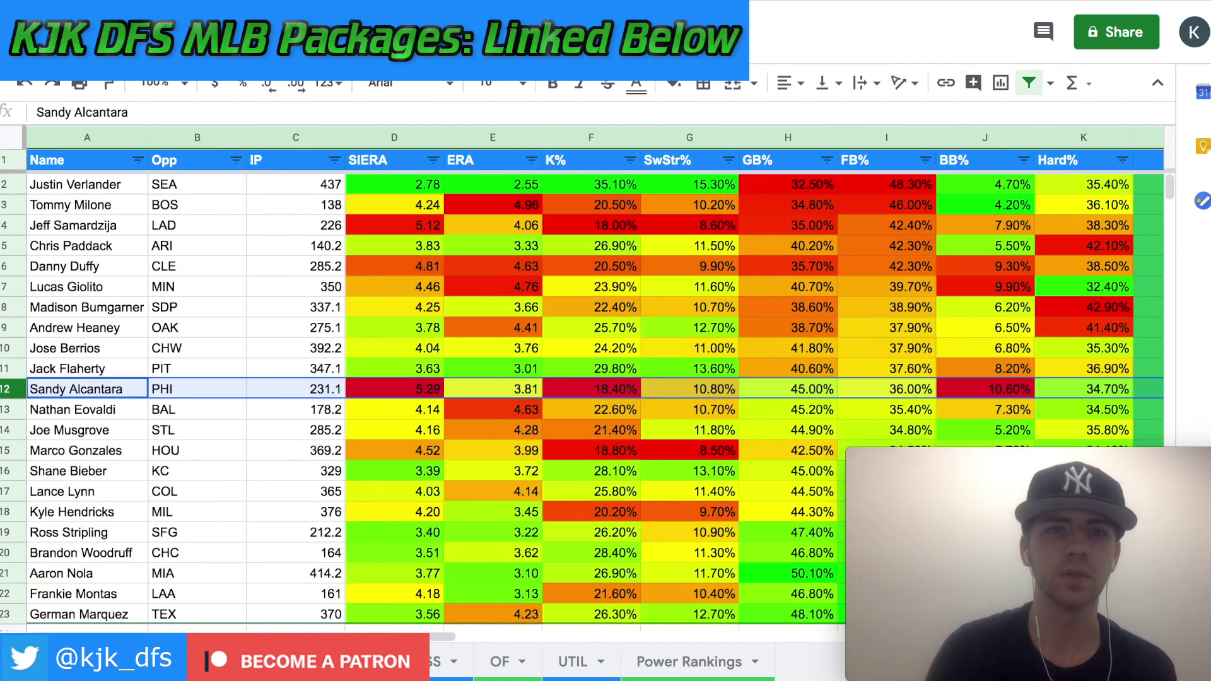
pyautogui.hotkey('ctrl', 'Tab')
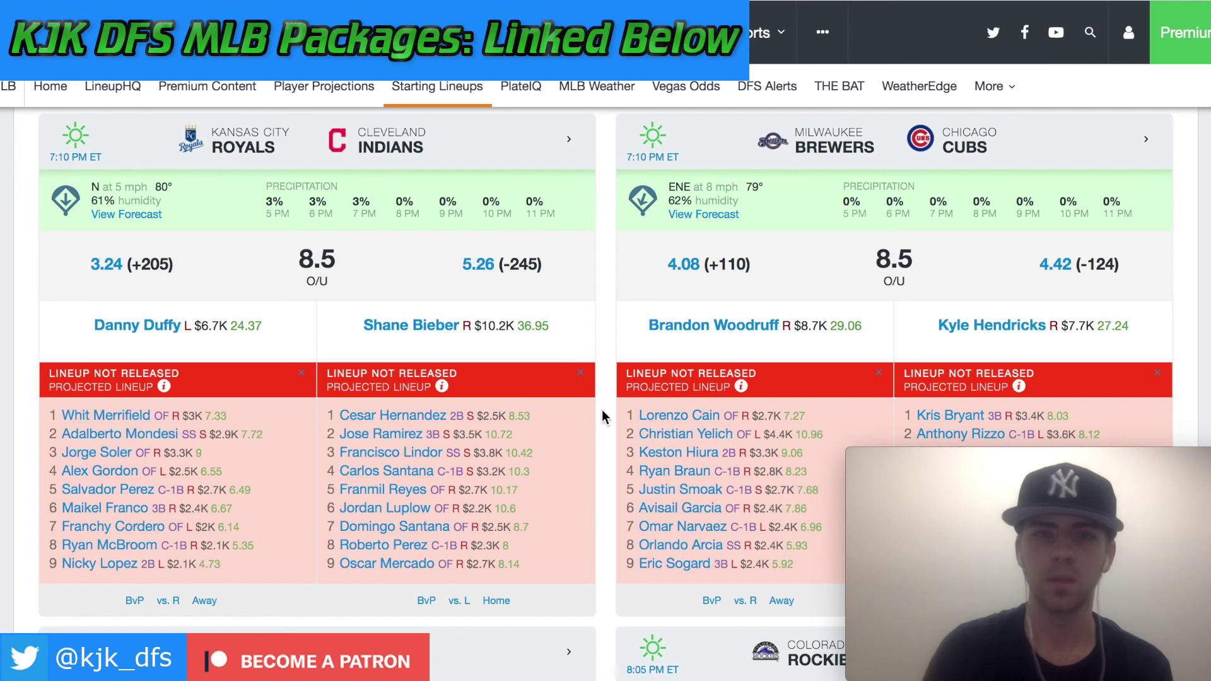
# Step: Browse the Marlins–Phillies and Royals–Indians lineup cards, then return to the pitcher sheet
pyautogui.scroll(5, 602, 413)
pyautogui.scroll(3, 602, 416)
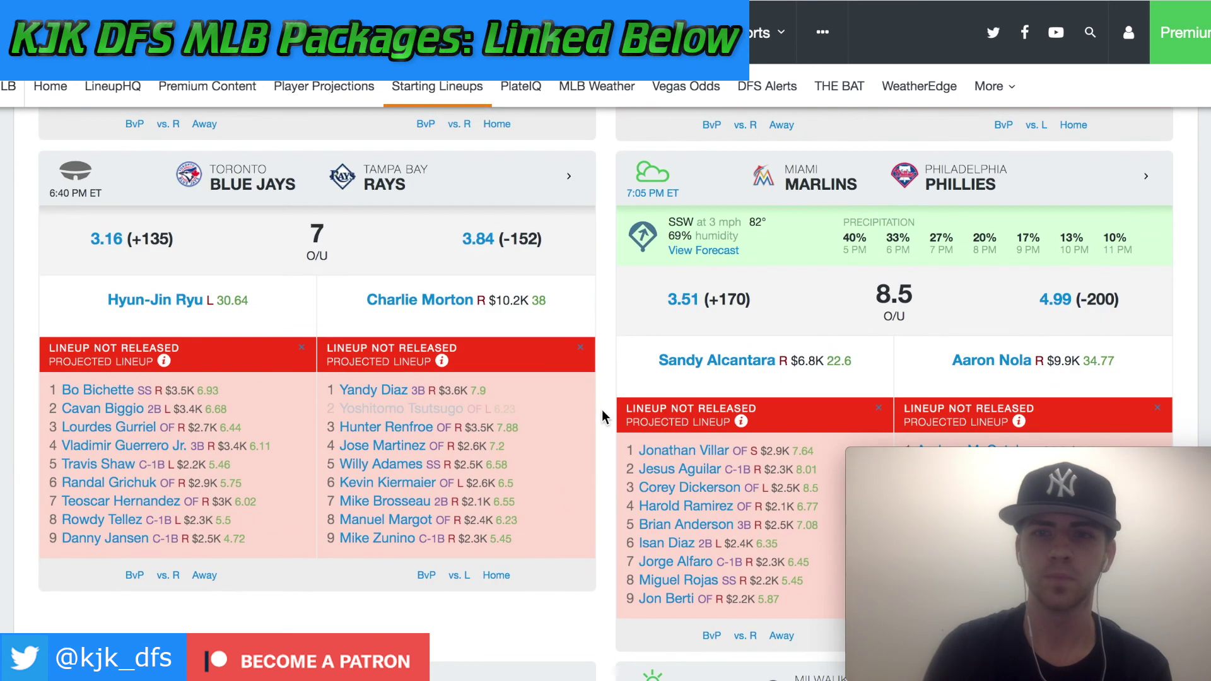
pyautogui.scroll(-2, 602, 416)
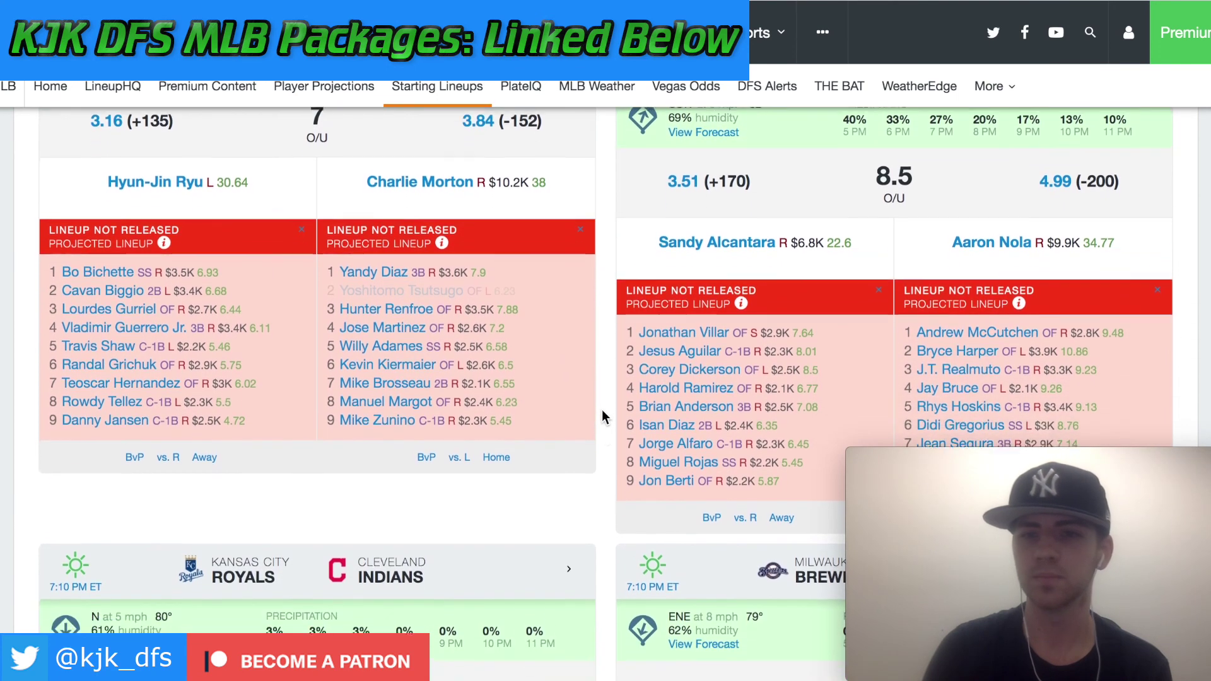
pyautogui.scroll(-1, 603, 417)
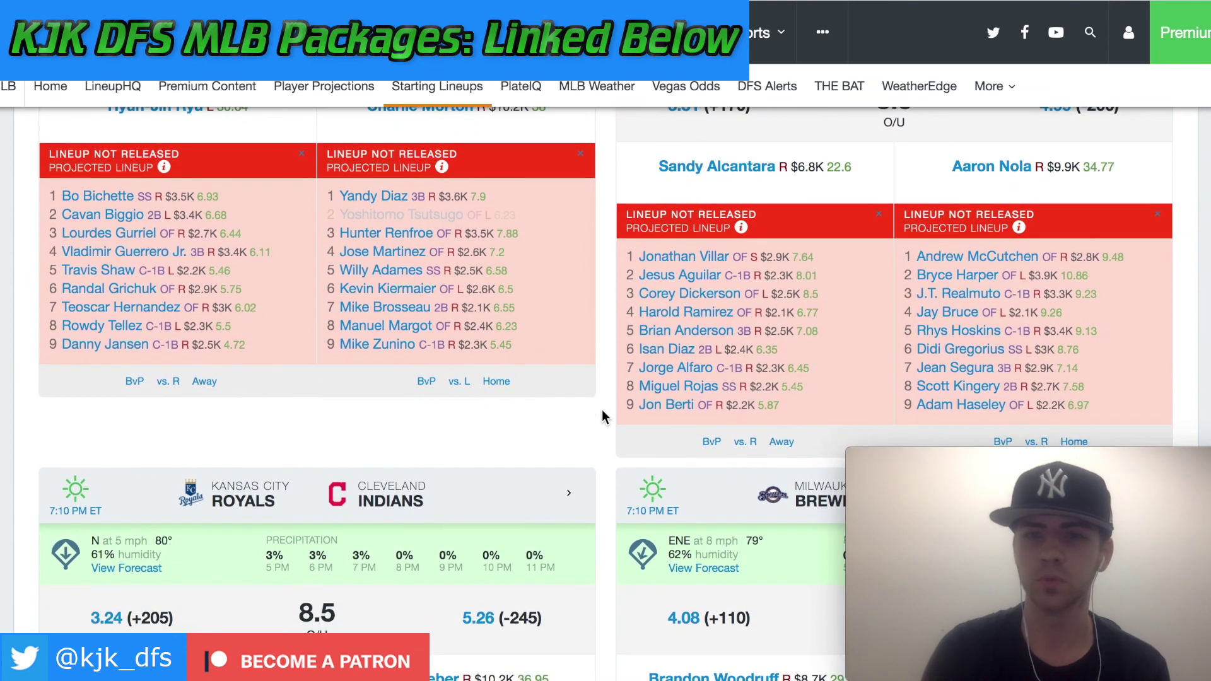
pyautogui.scroll(-1, 603, 417)
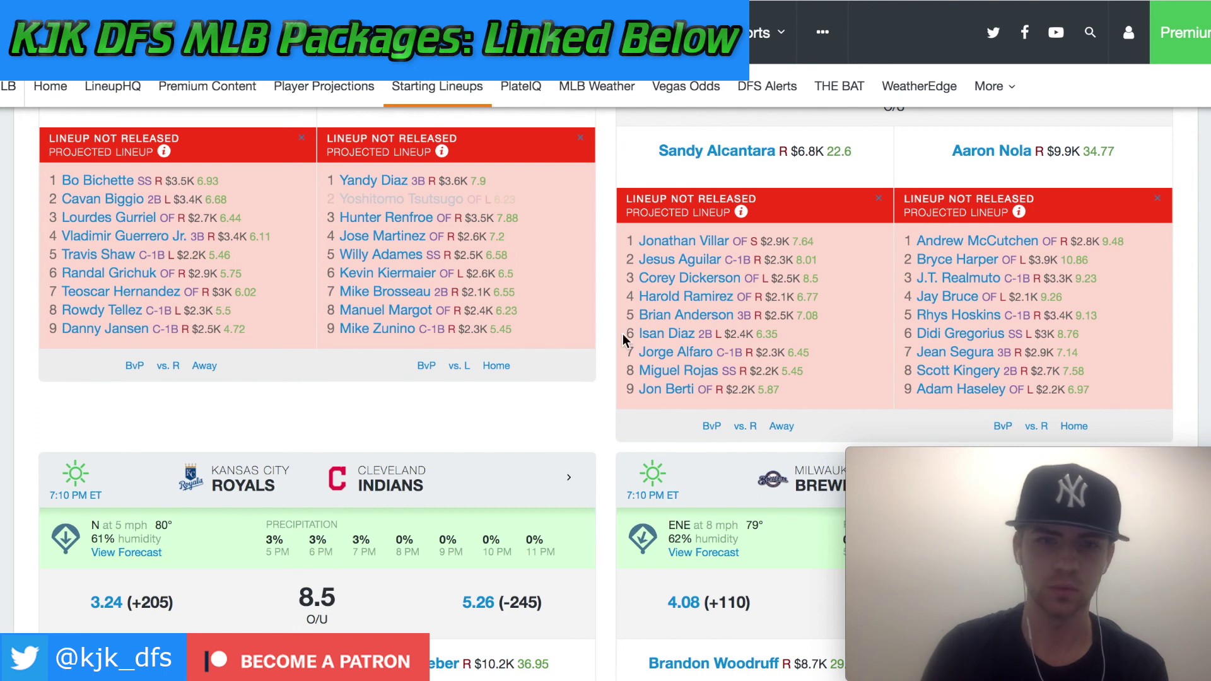
pyautogui.scroll(3, 604, 346)
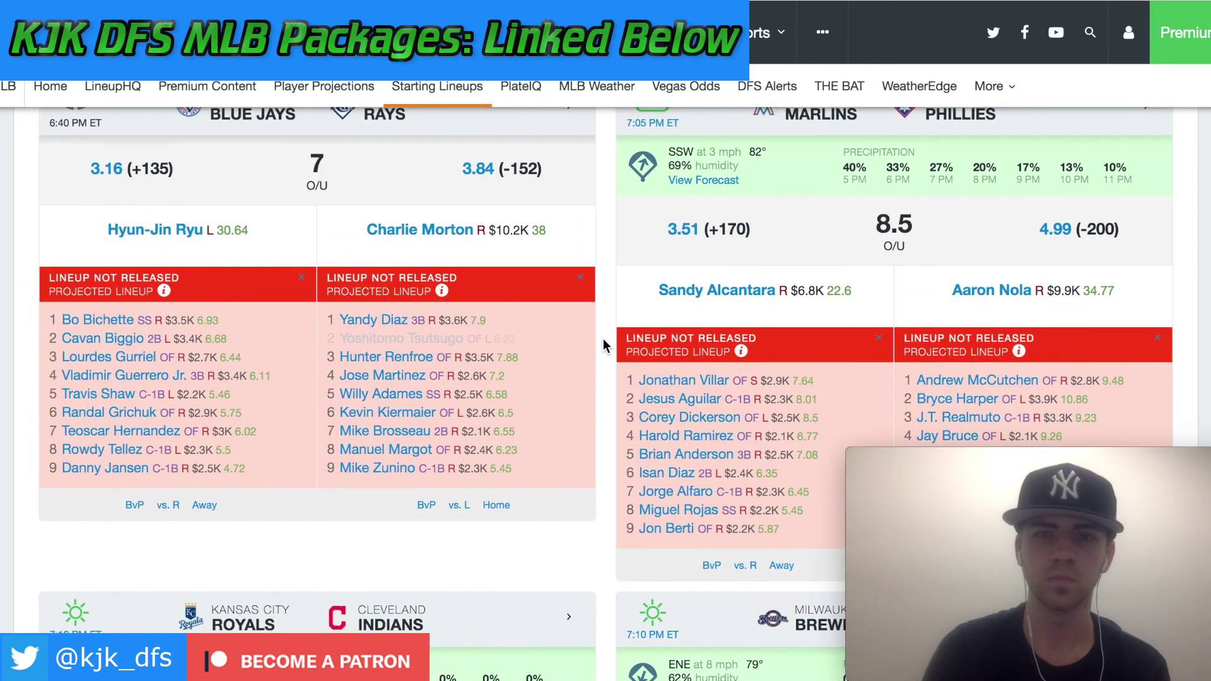
pyautogui.scroll(-8, 604, 346)
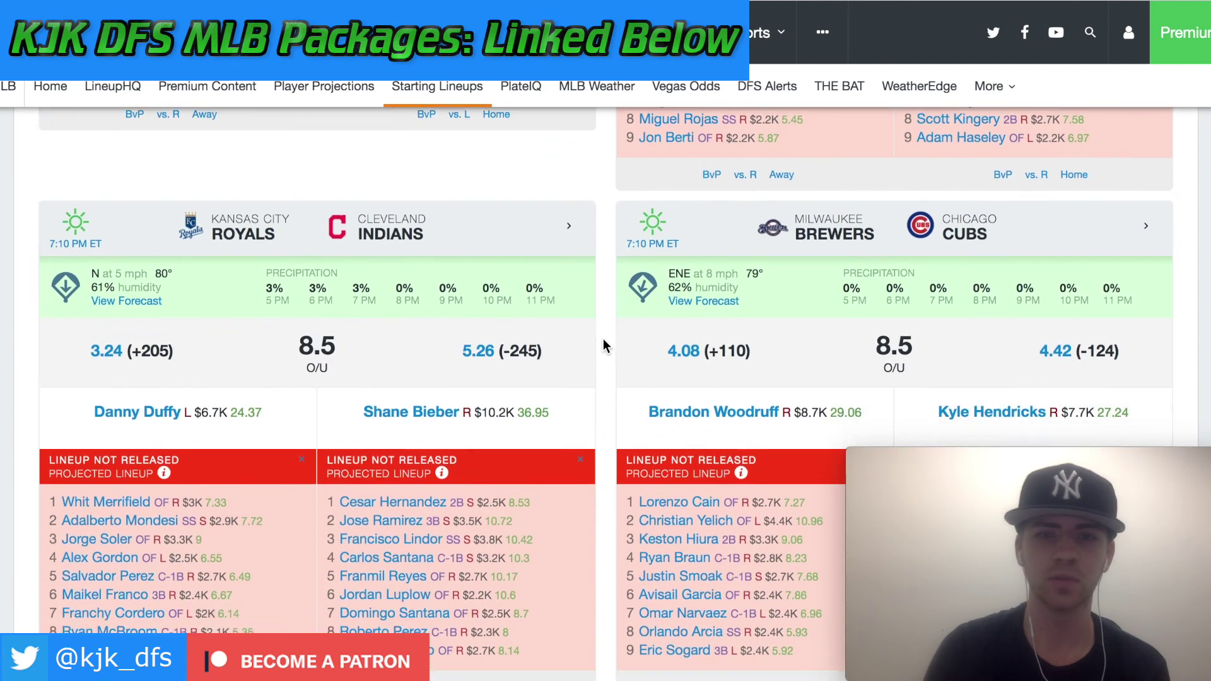
pyautogui.scroll(-2, 604, 346)
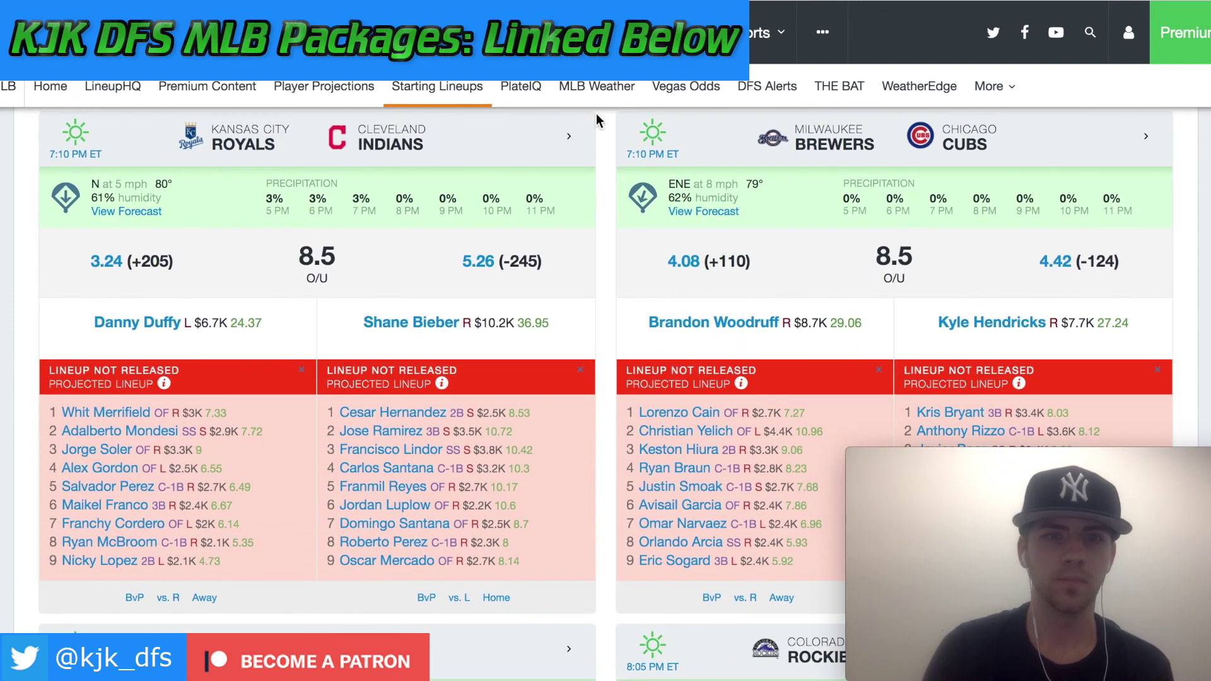
pyautogui.hotkey('ctrl', 'Tab')
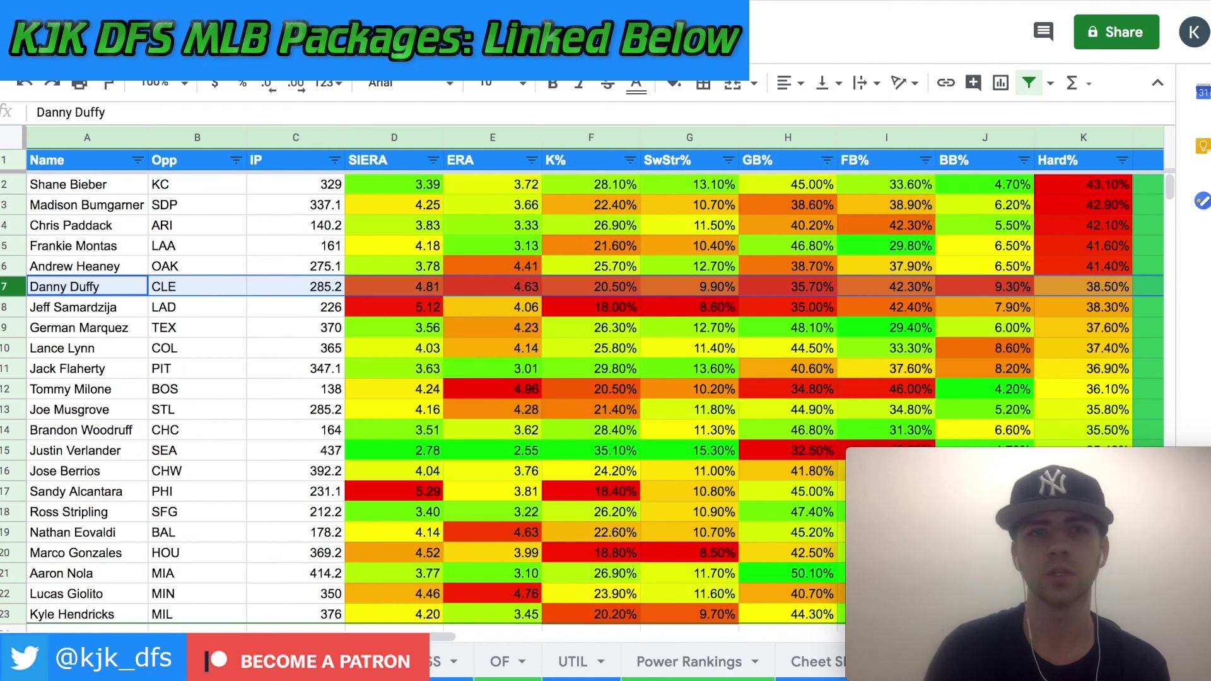
# Step: Check the Indians' projected lineup against Danny Duffy, then move to the hitter splits sheet
pyautogui.hotkey('ctrl', 'shift', 'Tab')
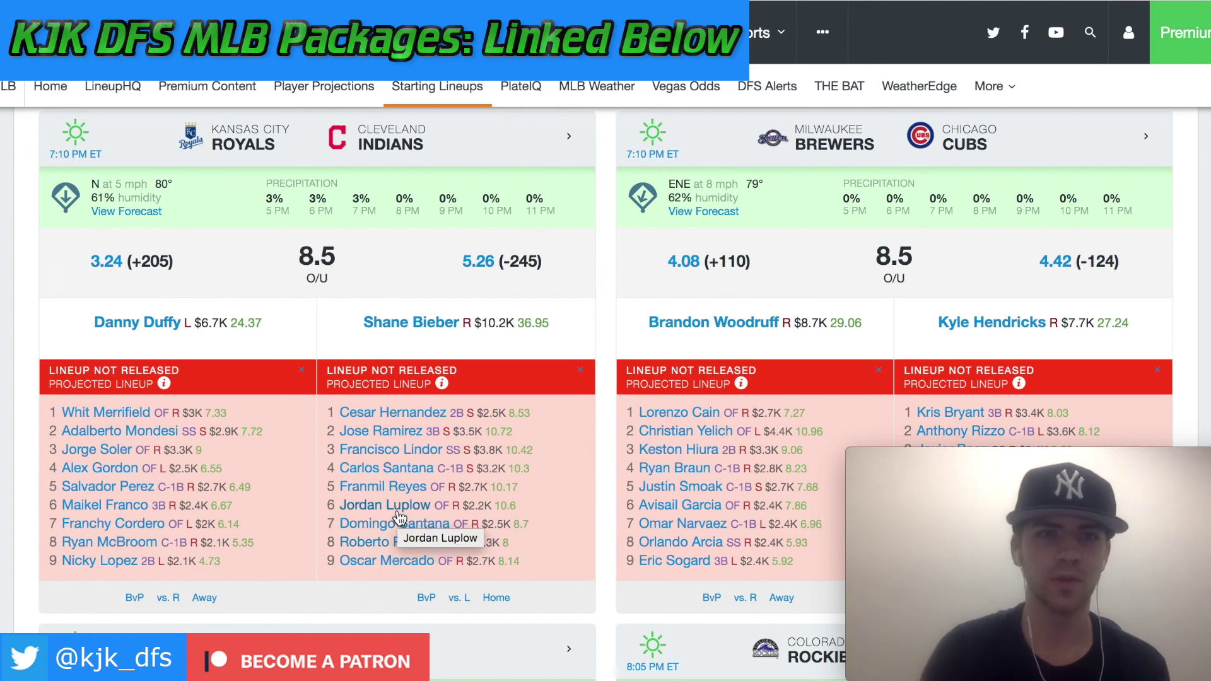
pyautogui.hotkey('ctrl', 'Tab')
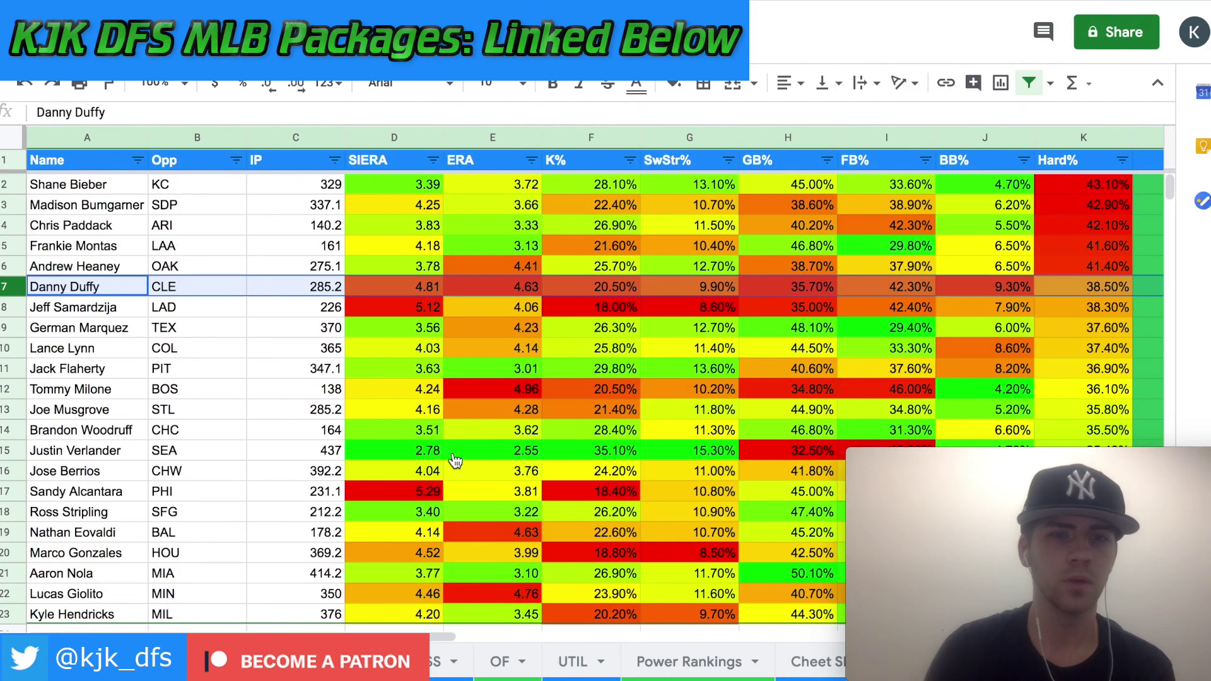
pyautogui.hotkey('ctrl', 'Tab')
# Step: Scroll down the batter list and select Roberto Perez
pyautogui.hscroll(15, 528, 343)
pyautogui.hscroll(-4, 528, 343)
pyautogui.hscroll(-3, 528, 343)
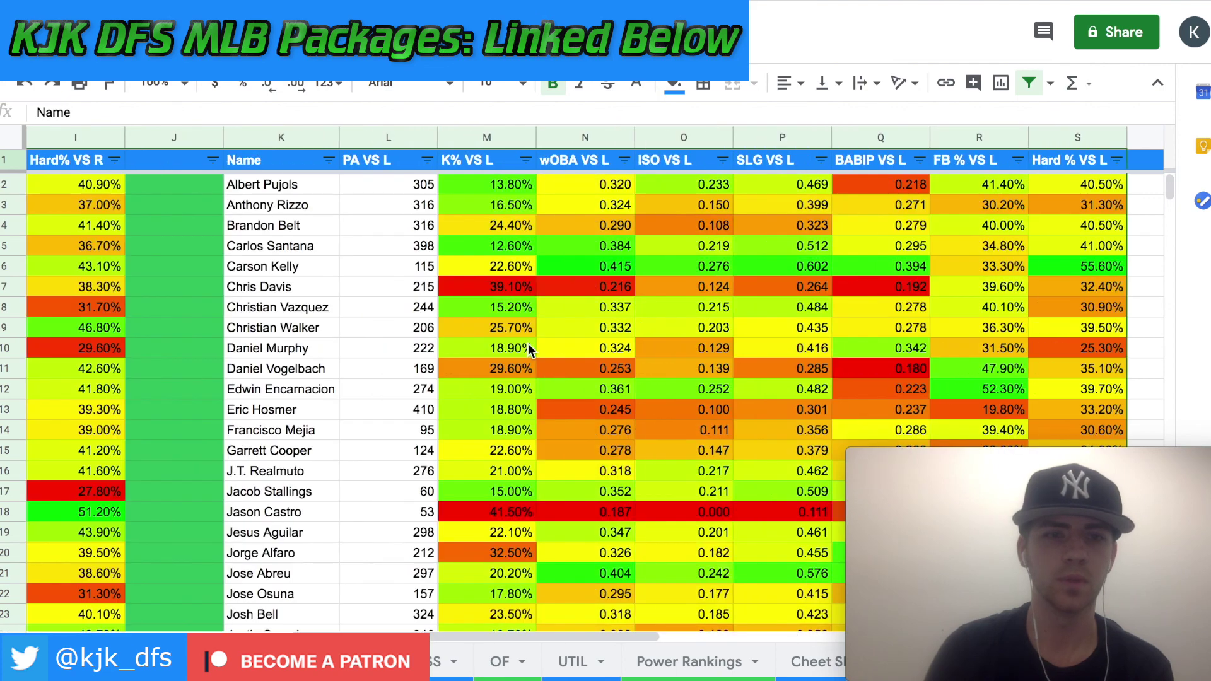
pyautogui.scroll(-2, 382, 418)
pyautogui.scroll(-4, 381, 418)
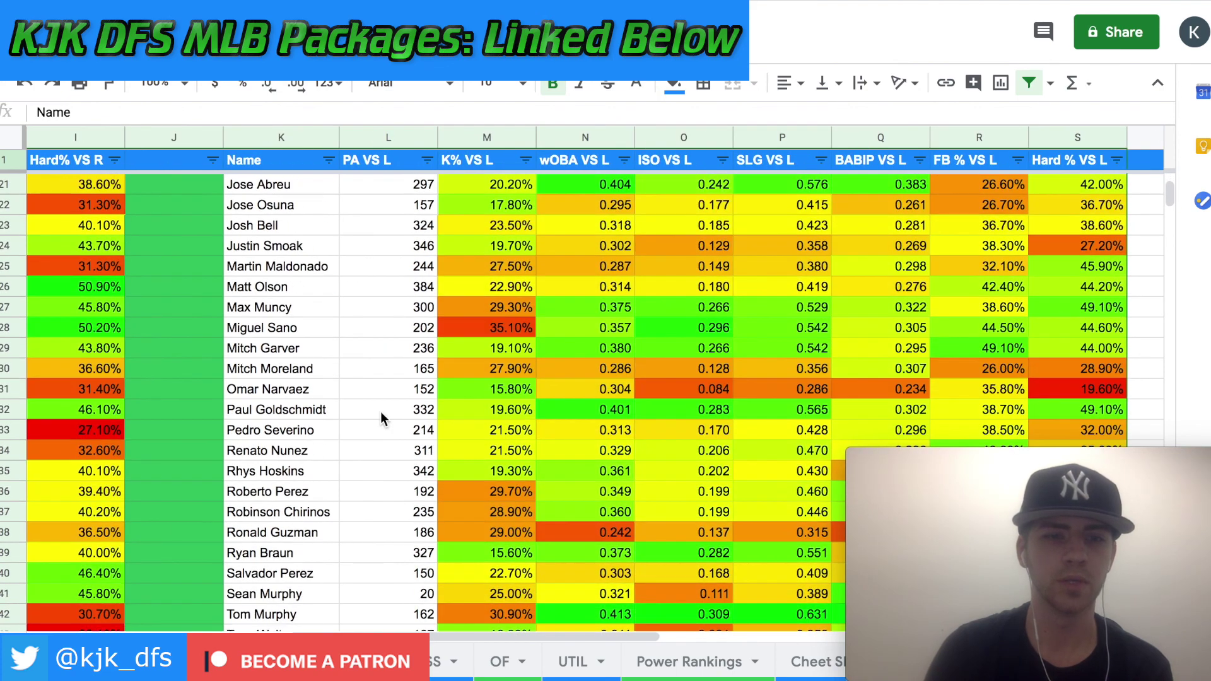
pyautogui.scroll(-1, 381, 419)
pyautogui.click(270, 474)
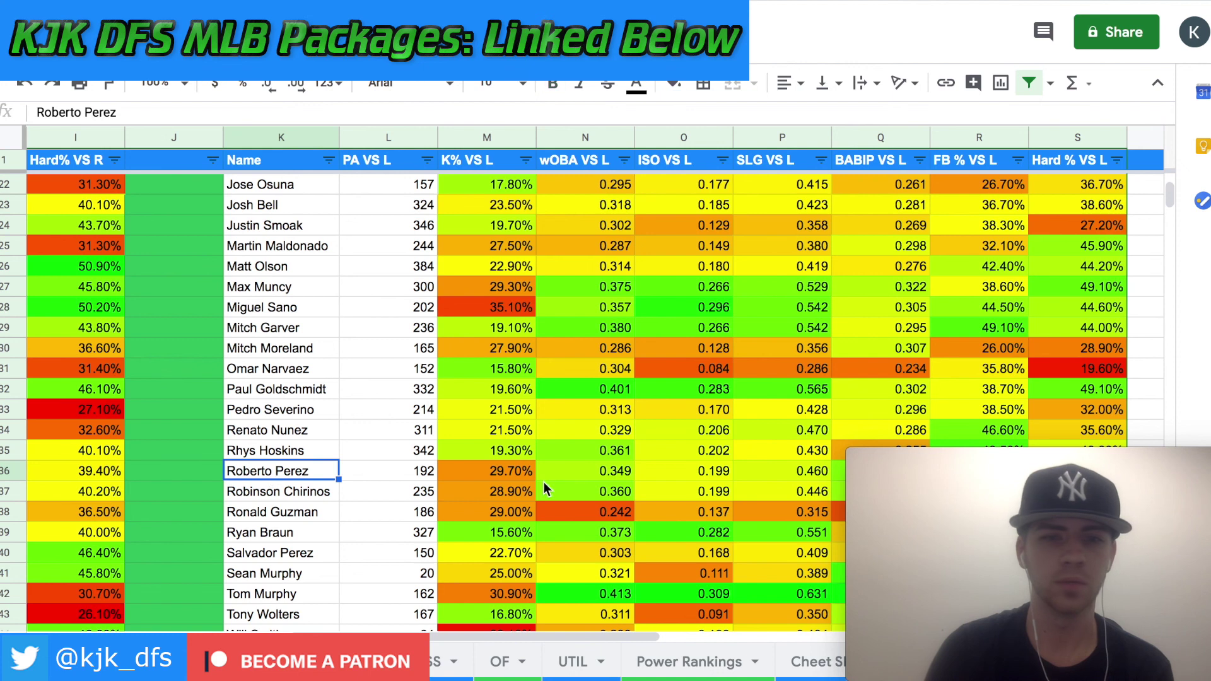
# Step: Scan Roberto Perez's color-scaled splits across the columns, then switch to the RotoGrinders lineups
pyautogui.hscroll(2, 586, 491)
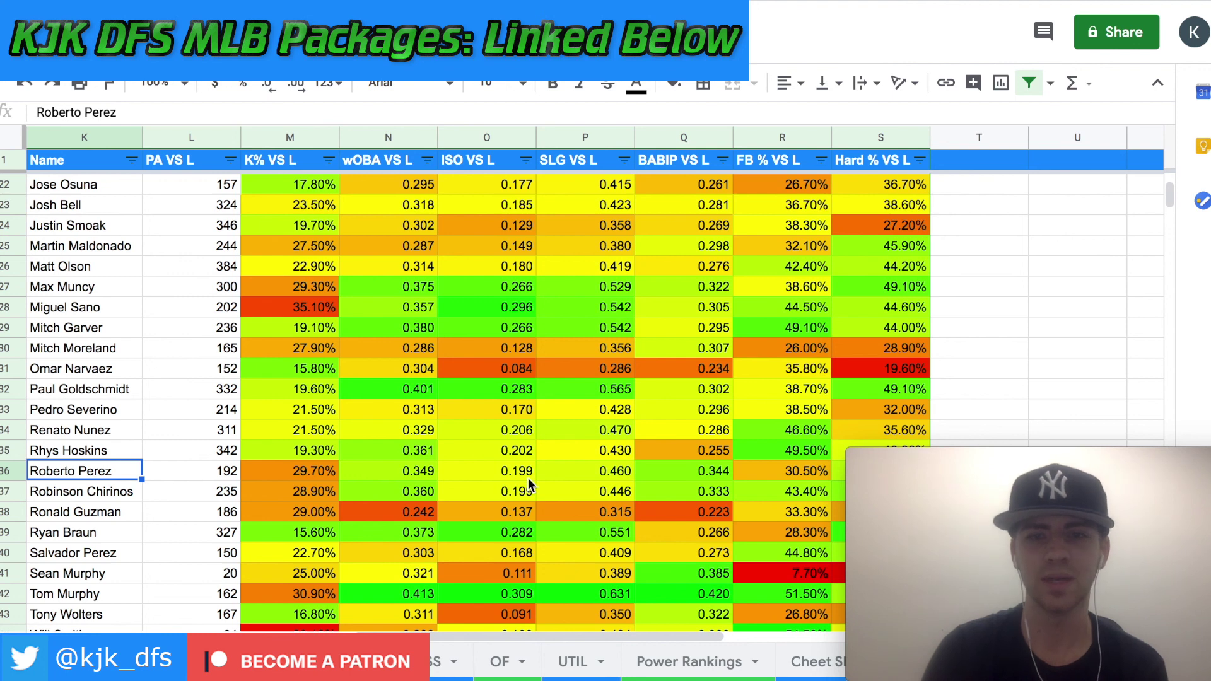
pyautogui.hscroll(1, 528, 478)
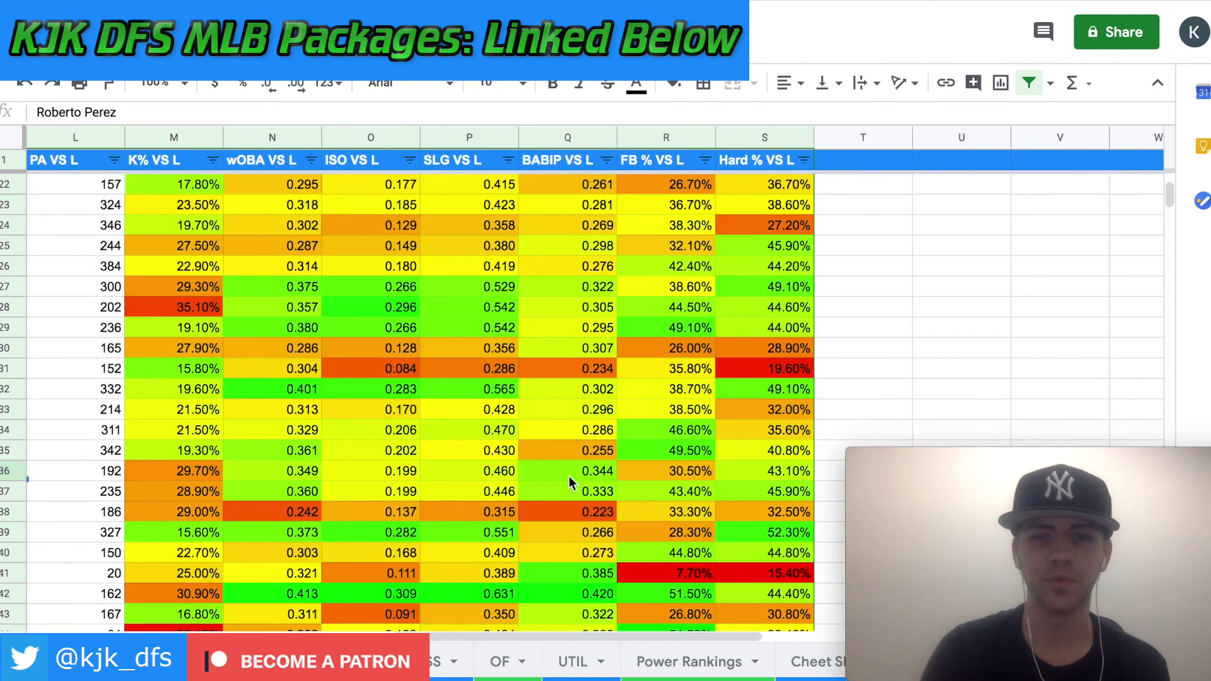
pyautogui.hscroll(-1, 502, 495)
pyautogui.hscroll(-3, 502, 495)
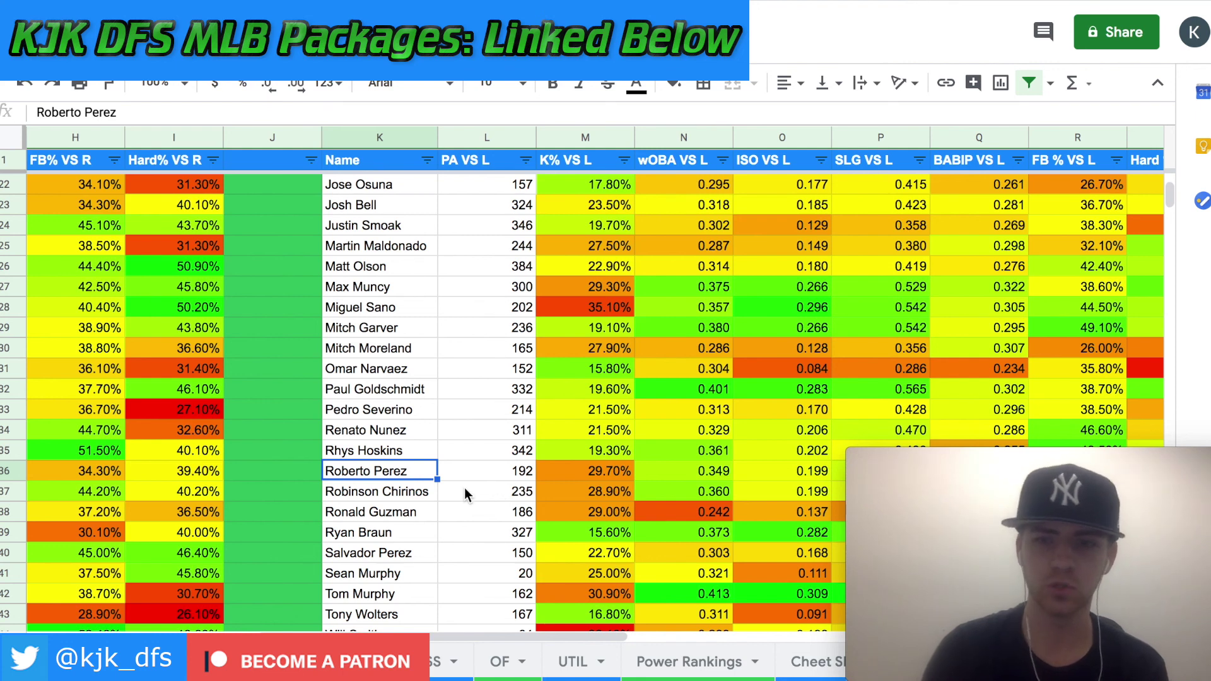
pyautogui.hscroll(-6, 465, 487)
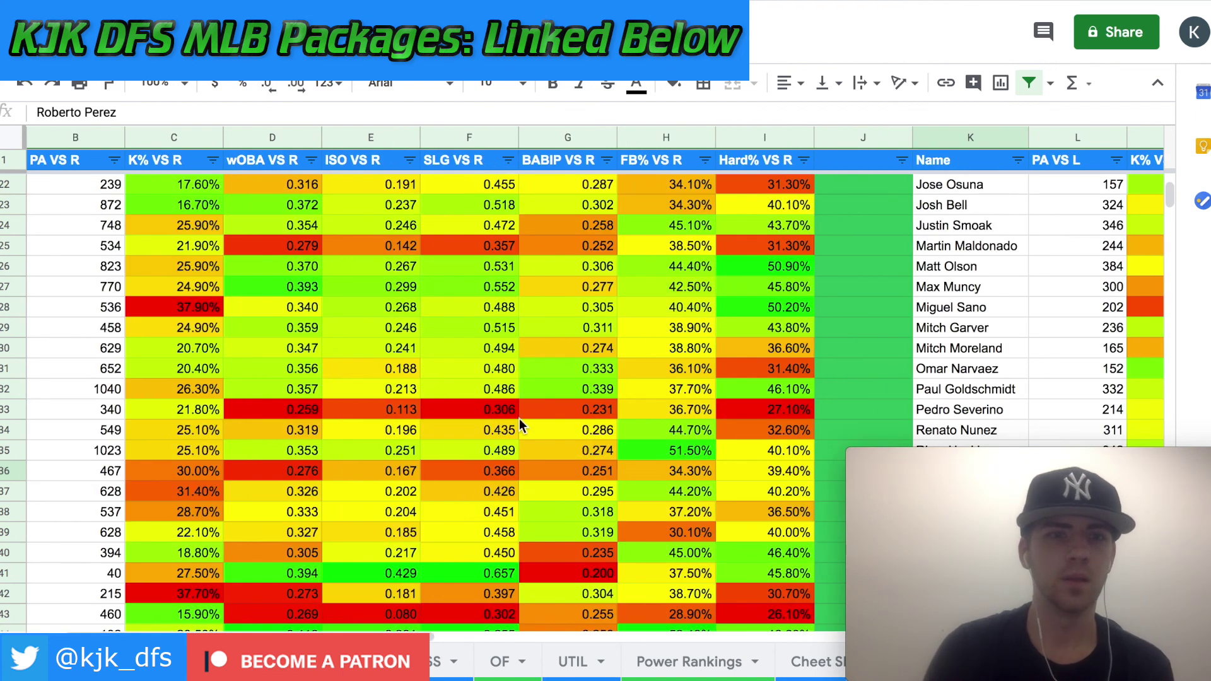
pyautogui.hscroll(-2, 520, 418)
pyautogui.scroll(2, 457, 393)
pyautogui.scroll(5, 457, 393)
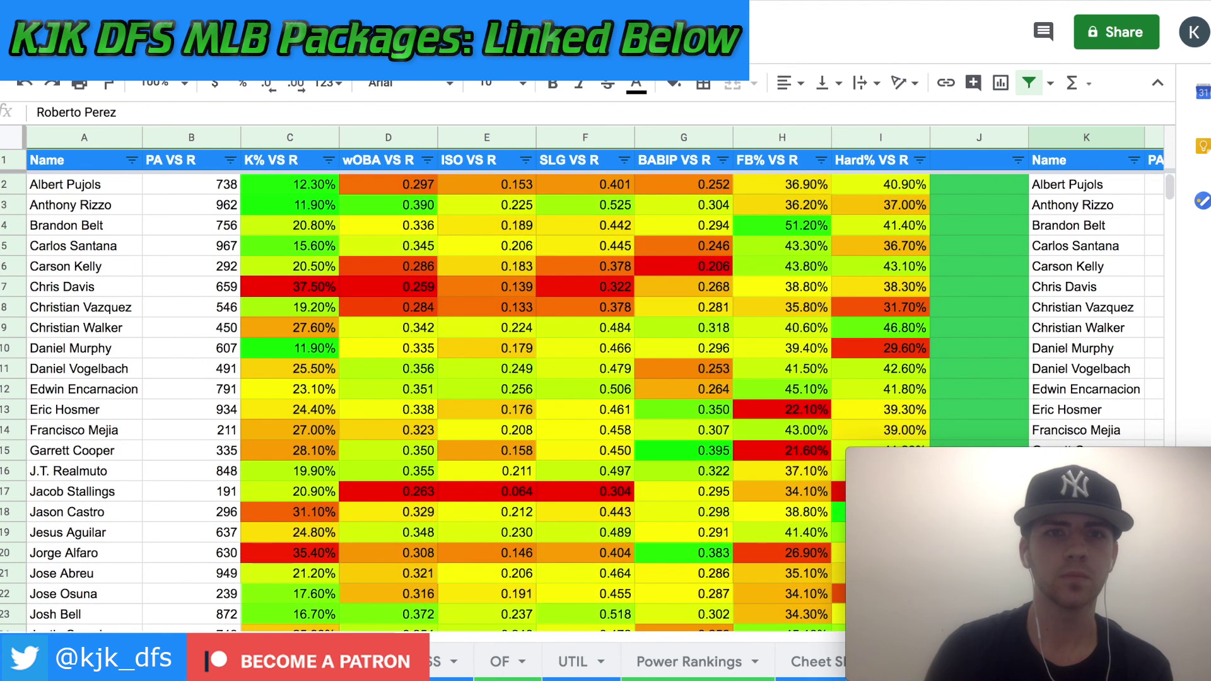
pyautogui.hotkey('ctrl', 'Tab')
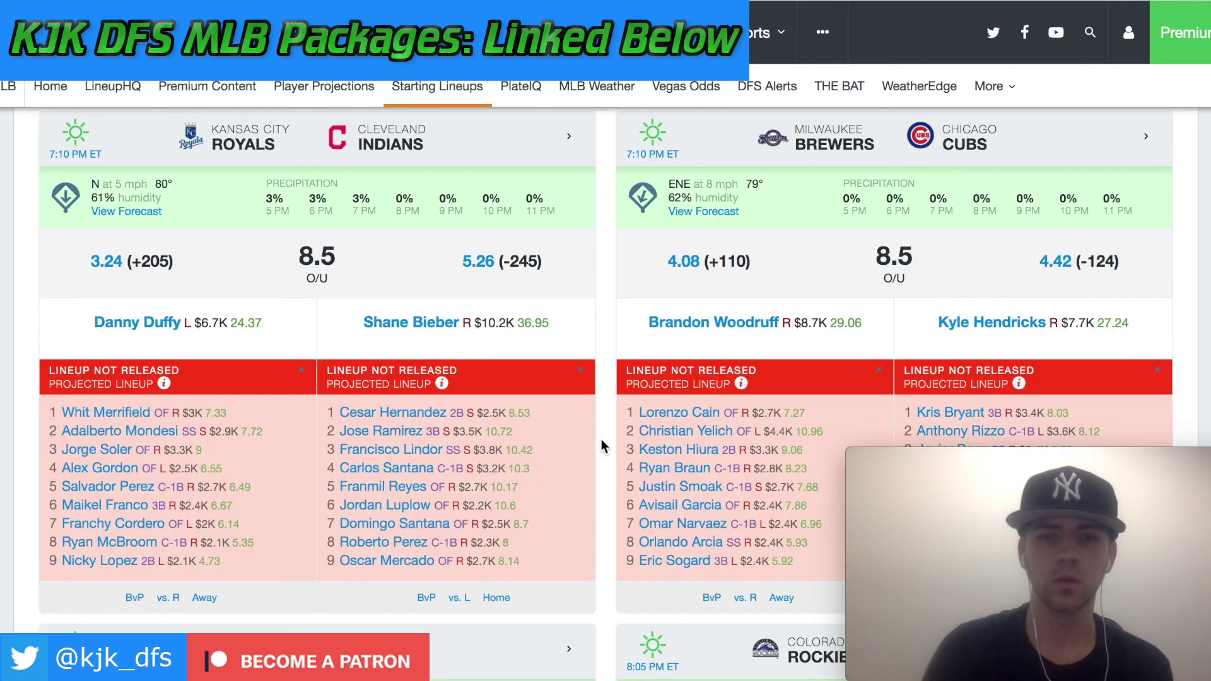
# Step: Browse down to the Mariners–Astros and Diamondbacks–Padres lineups, then return to the hitter sheet
pyautogui.scroll(-8, 603, 446)
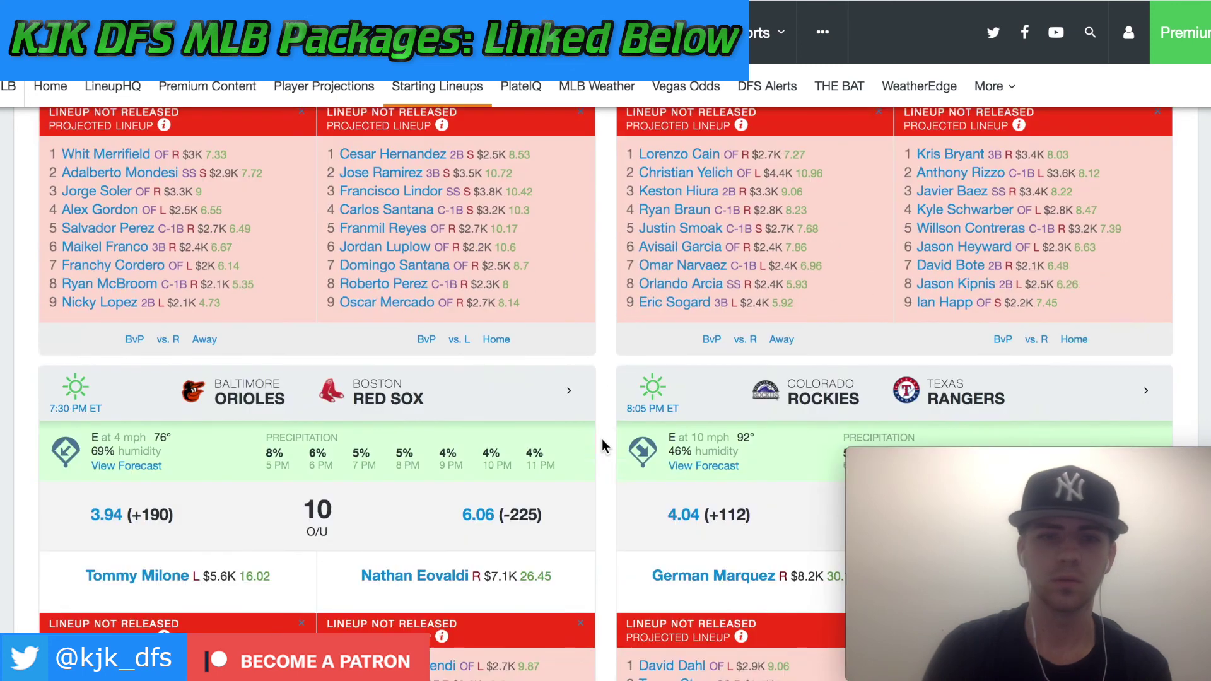
pyautogui.scroll(-1, 603, 446)
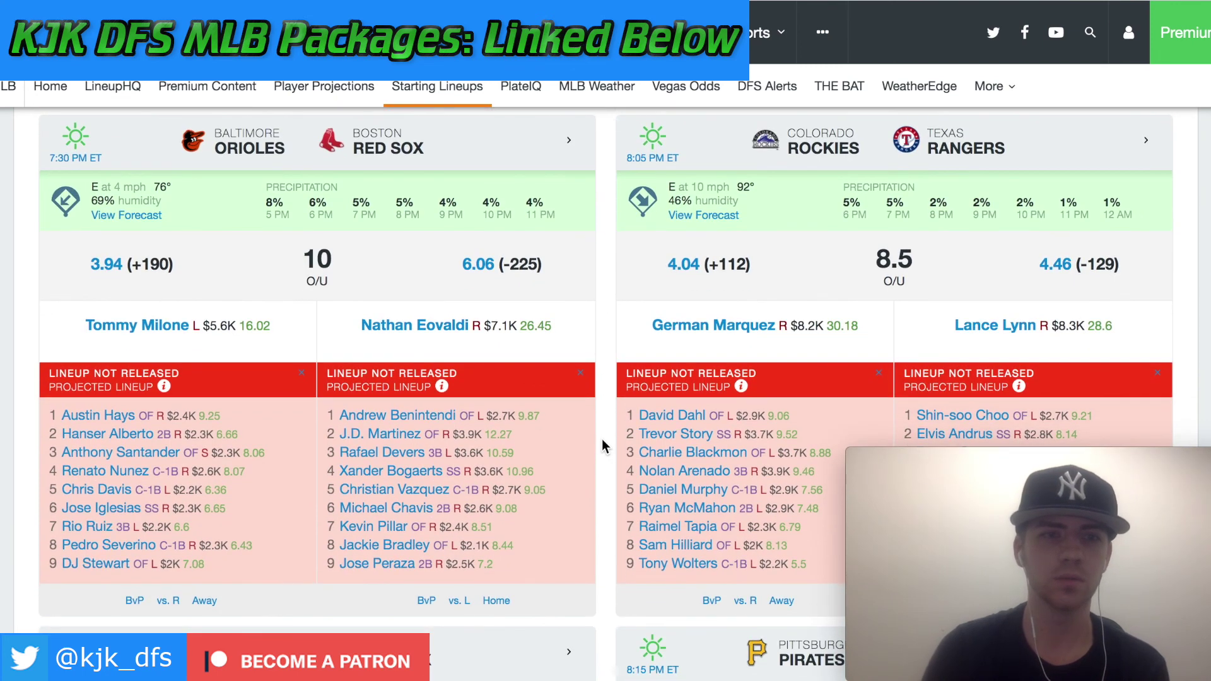
pyautogui.scroll(-3, 603, 446)
pyautogui.scroll(3, 602, 446)
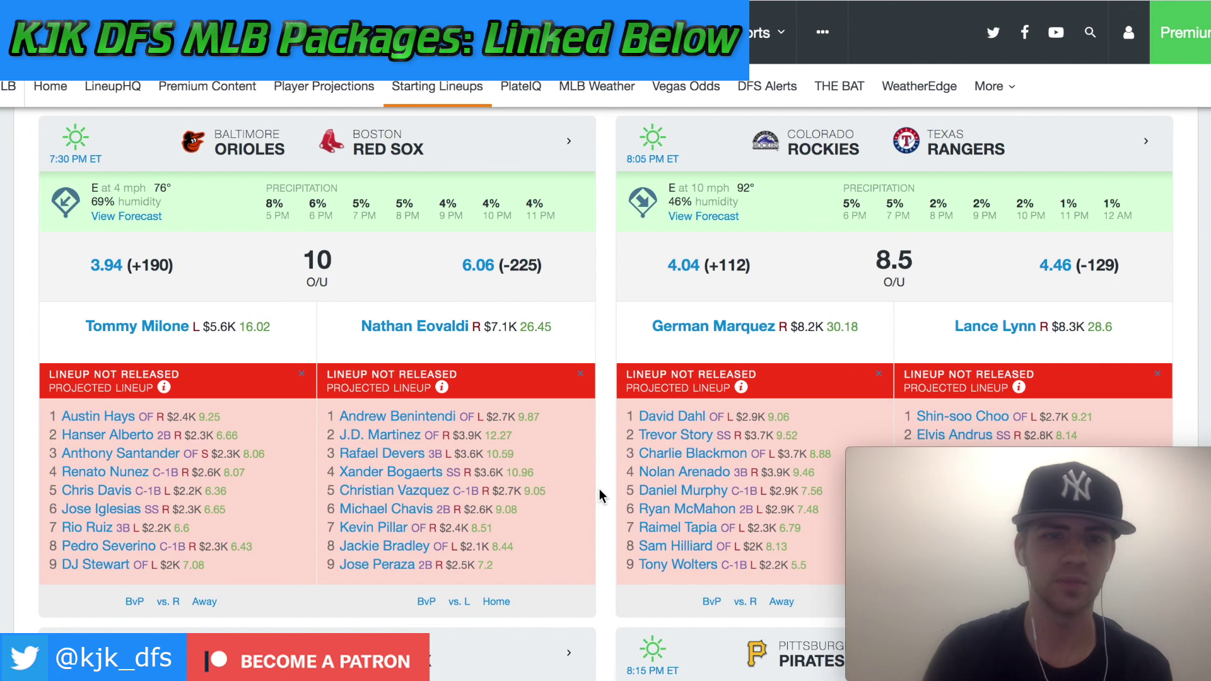
pyautogui.scroll(-8, 599, 495)
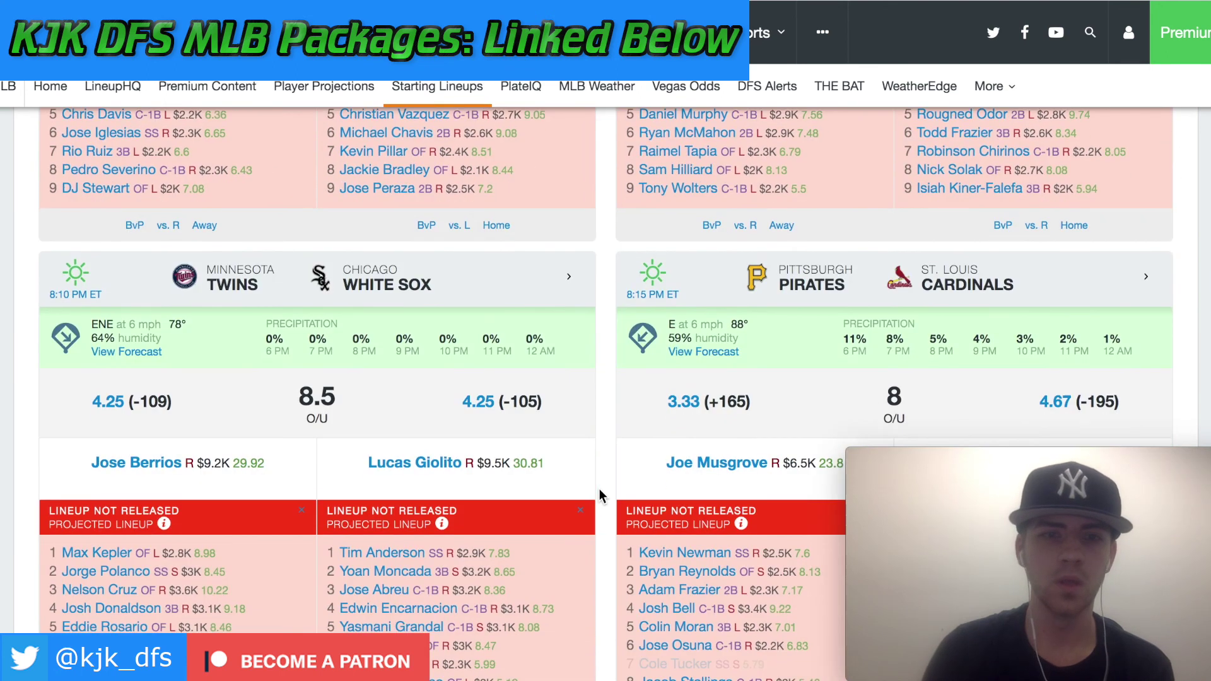
pyautogui.scroll(-8, 600, 495)
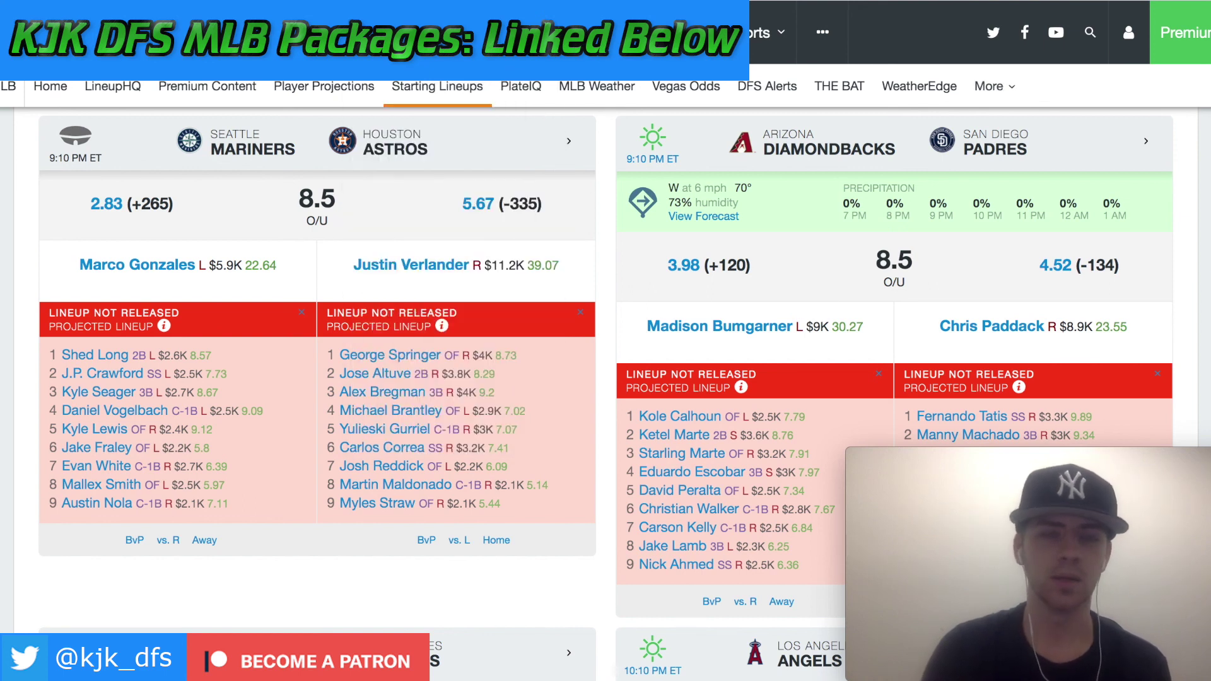
pyautogui.hotkey('ctrl', 'Tab')
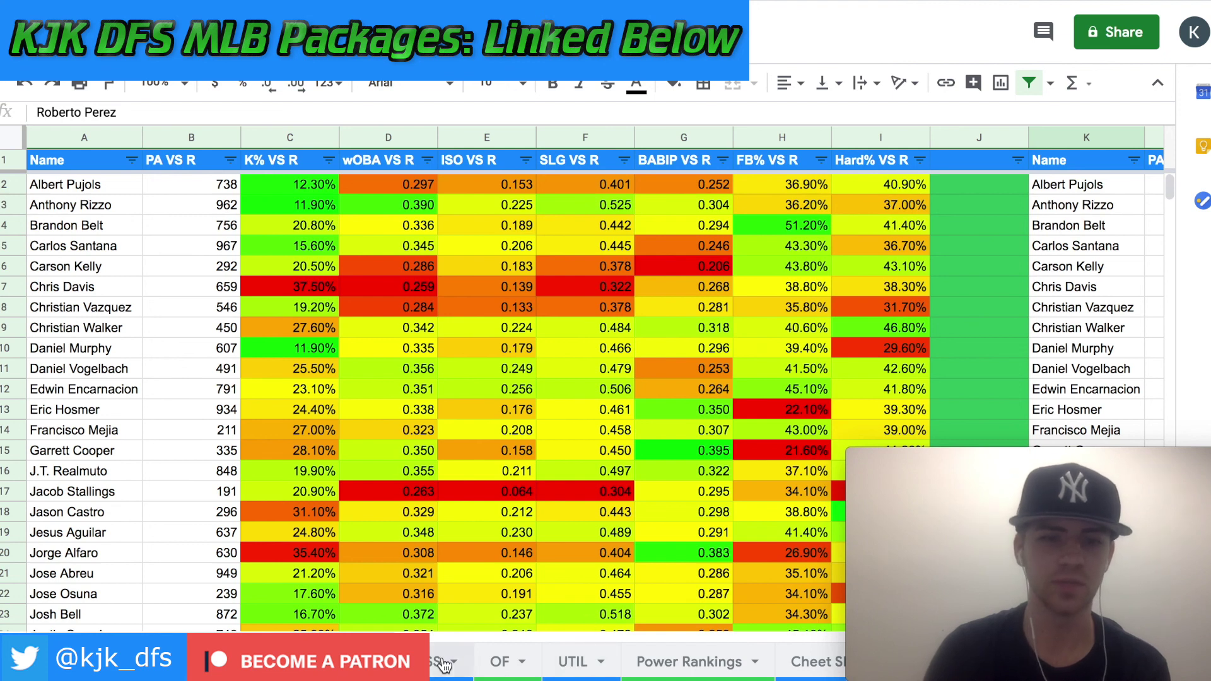
# Step: Open the 3B sheet, scan its stat columns, then move to the SS sheet
pyautogui.click(379, 661)
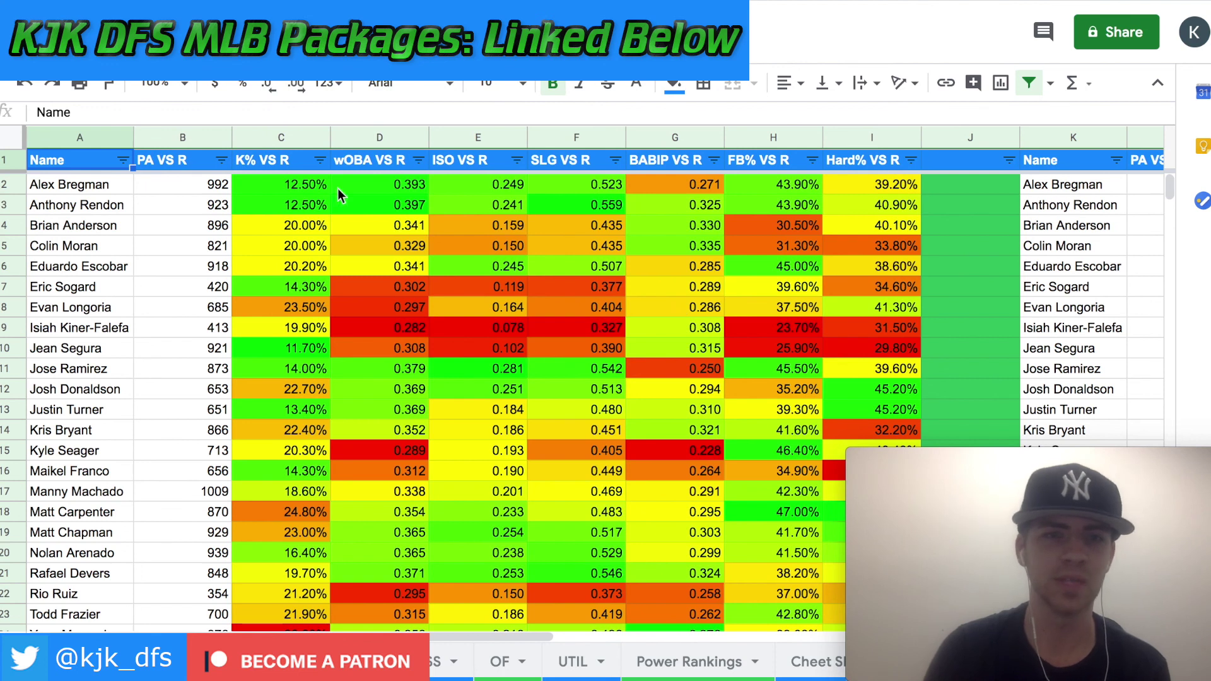
pyautogui.hscroll(10, 558, 188)
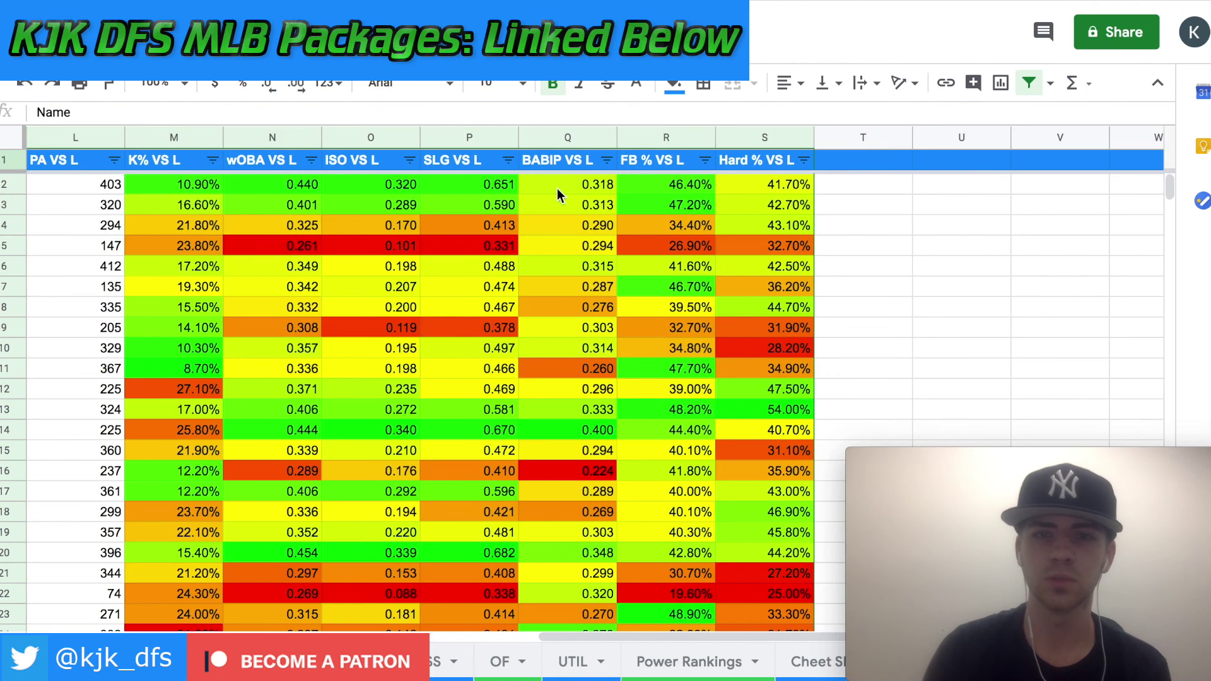
pyautogui.hscroll(-3, 557, 188)
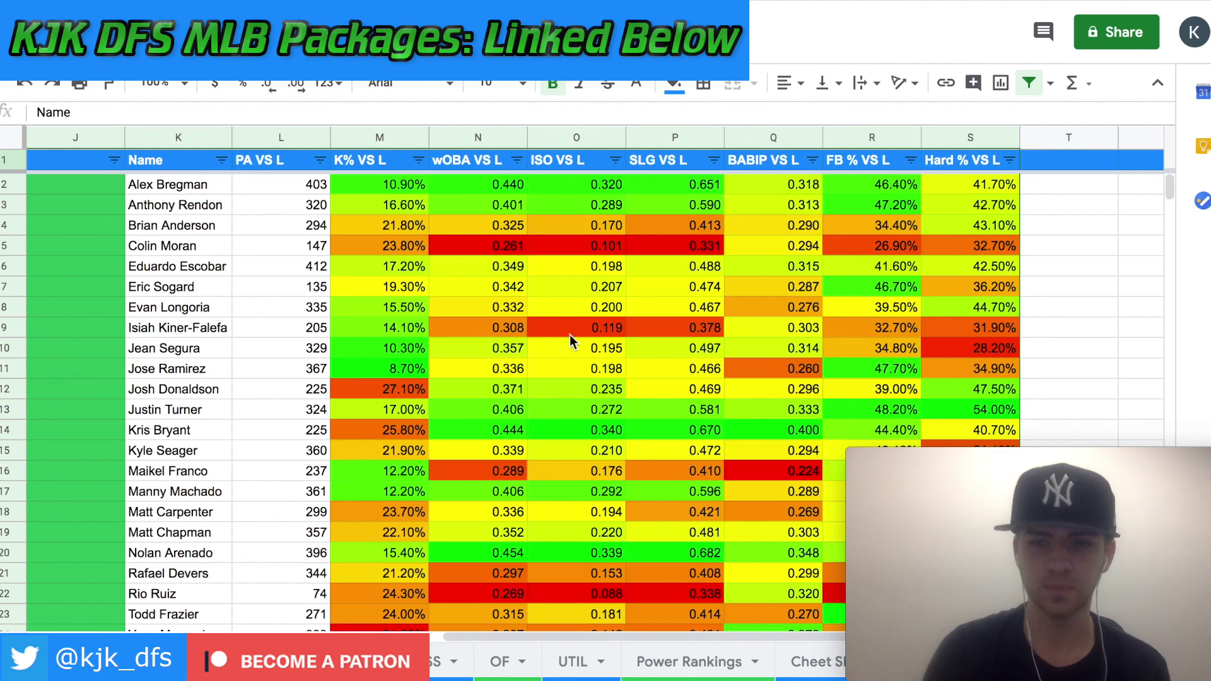
pyautogui.hscroll(-5, 570, 334)
pyautogui.hscroll(-4, 569, 335)
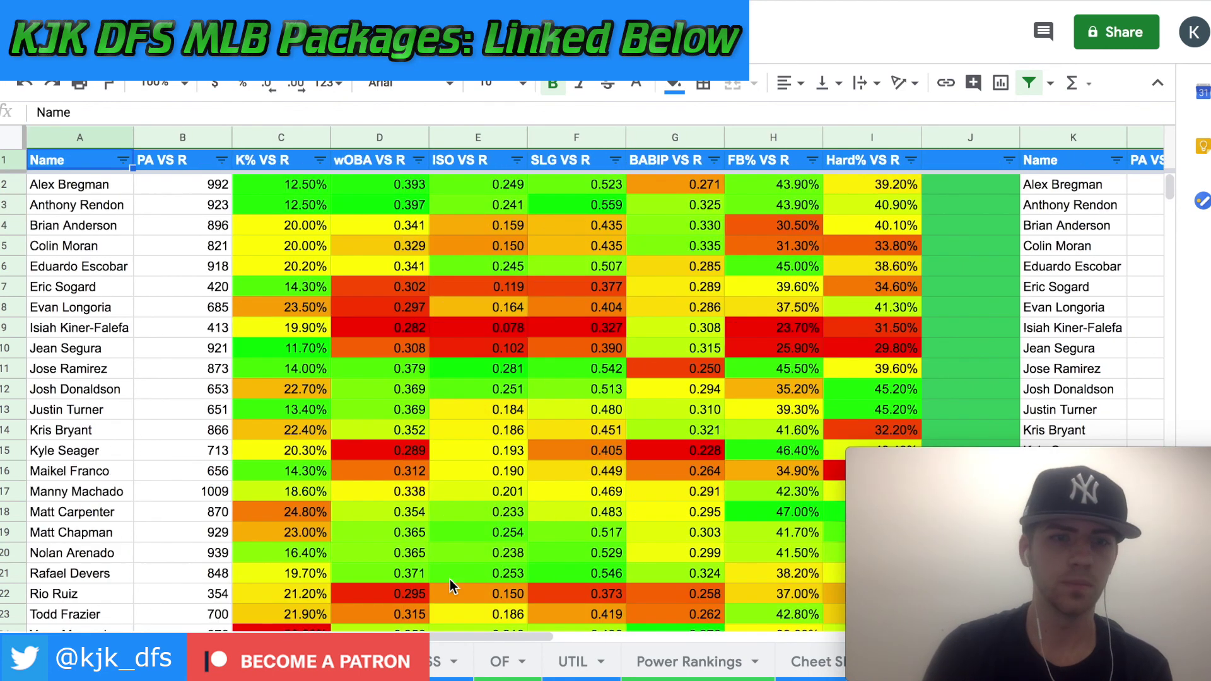
pyautogui.click(449, 661)
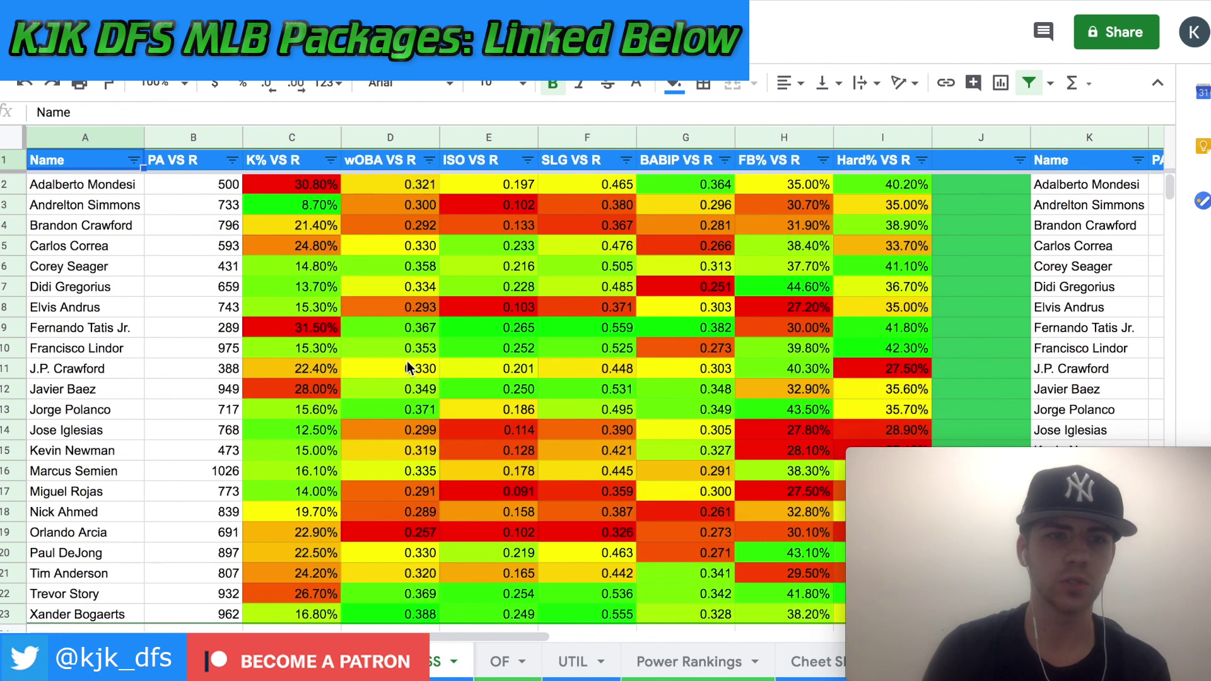
# Step: Select row 5 (Carlos Correa) and scan his vs R and vs L splits, including wOBA and ISO
pyautogui.click(8, 248)
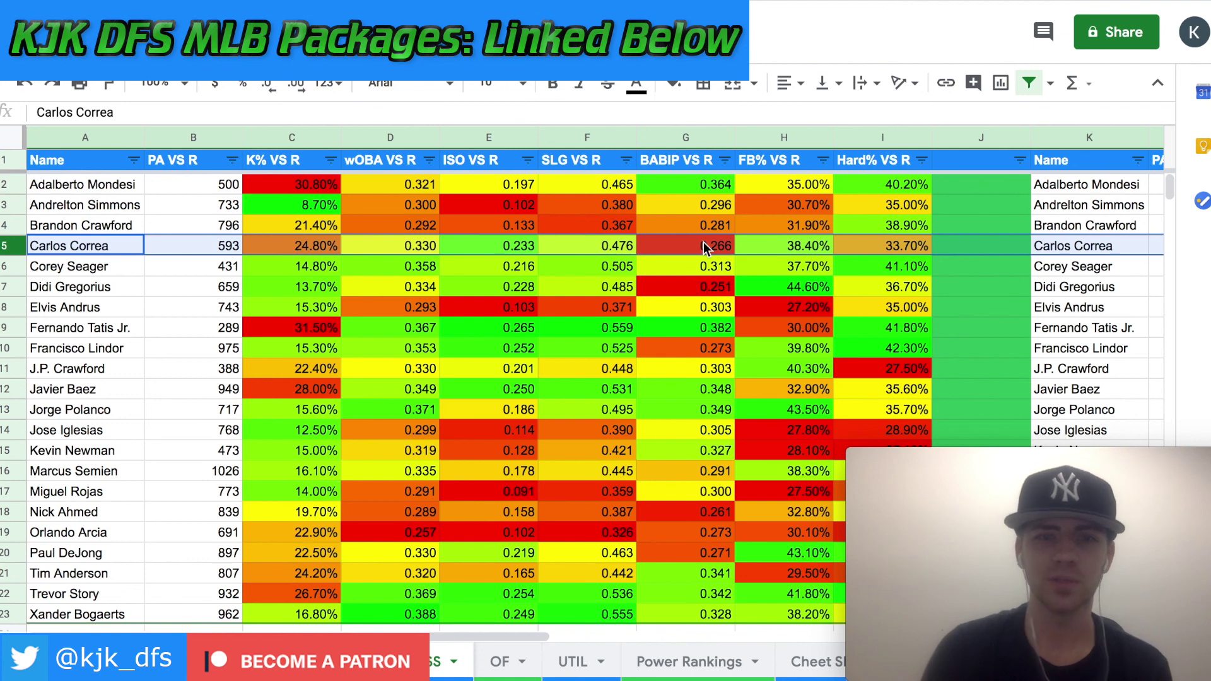
pyautogui.hscroll(8, 703, 242)
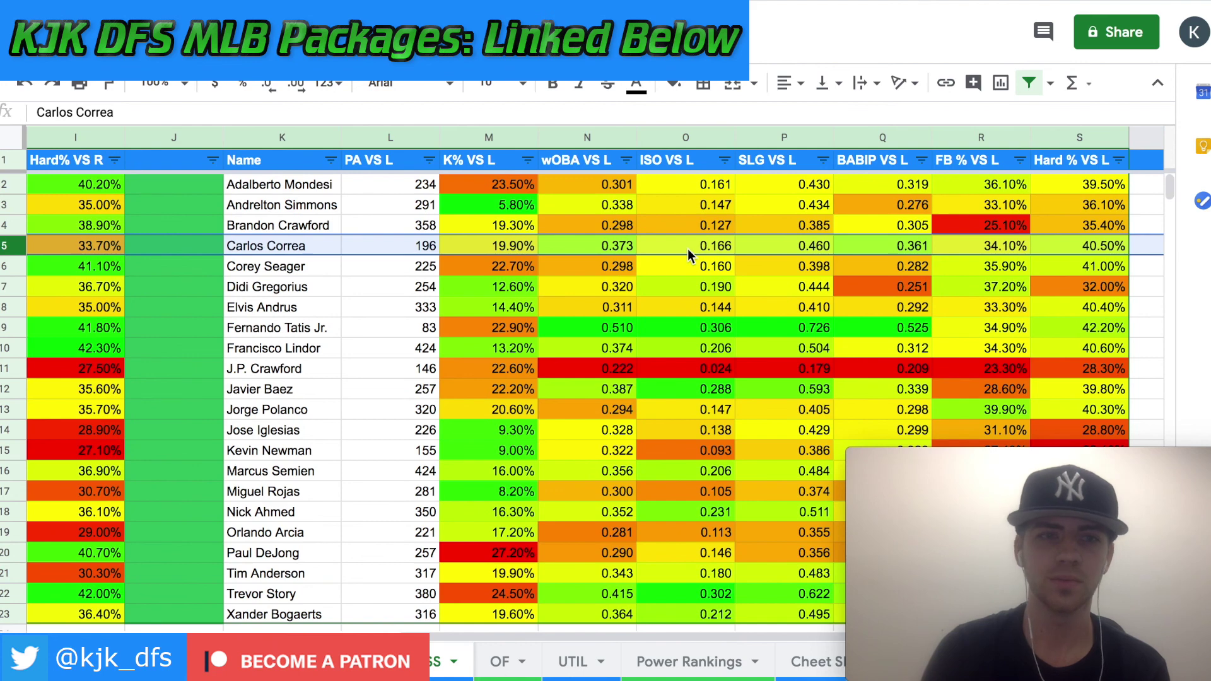
pyautogui.hscroll(-4, 688, 249)
pyautogui.hscroll(-2, 687, 248)
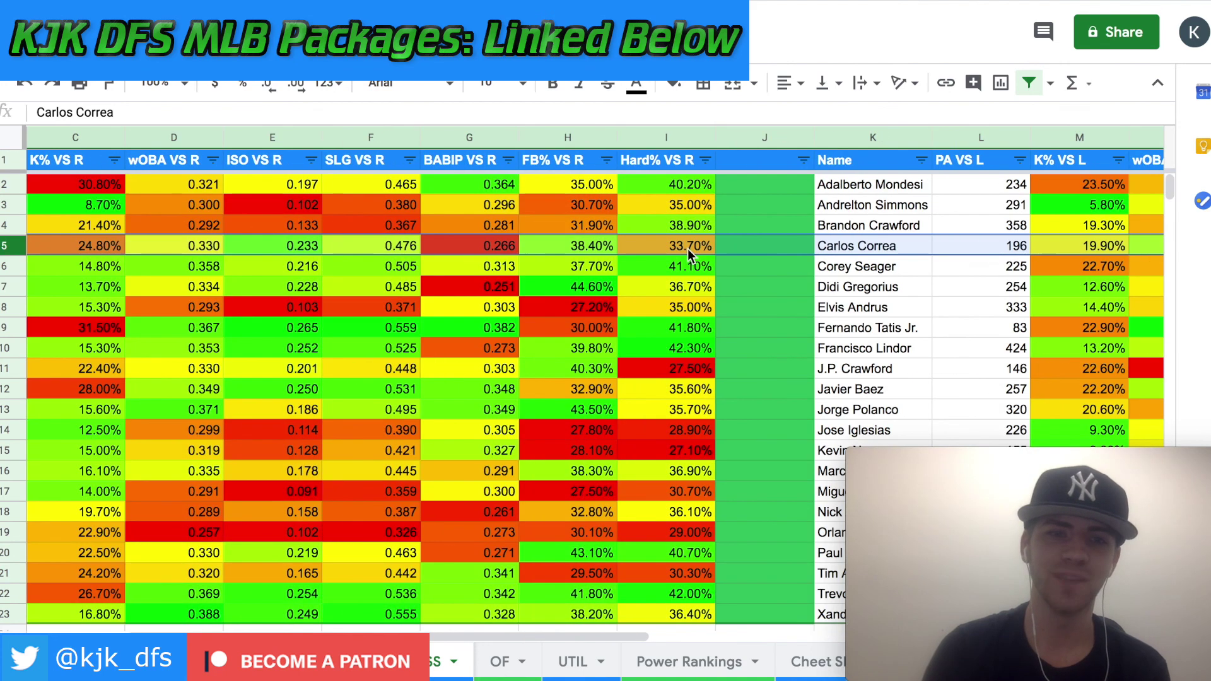
pyautogui.hscroll(4, 687, 249)
pyautogui.hscroll(2, 688, 248)
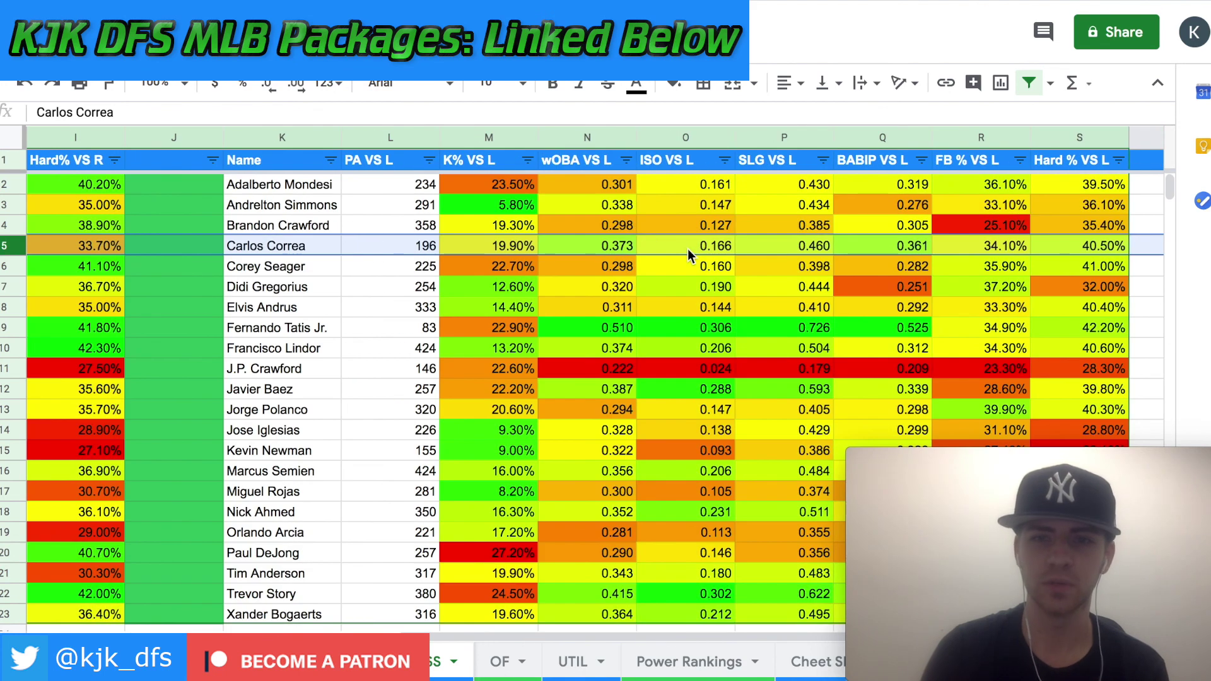
pyautogui.hscroll(1, 687, 249)
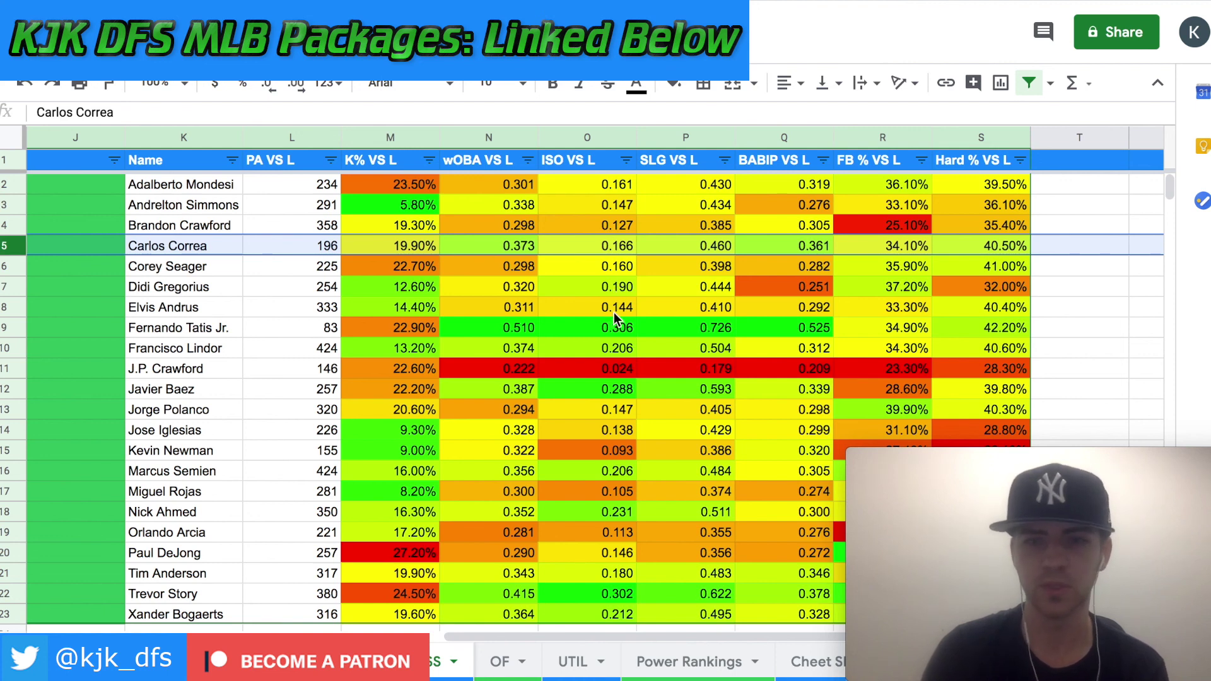
pyautogui.hscroll(-3, 614, 313)
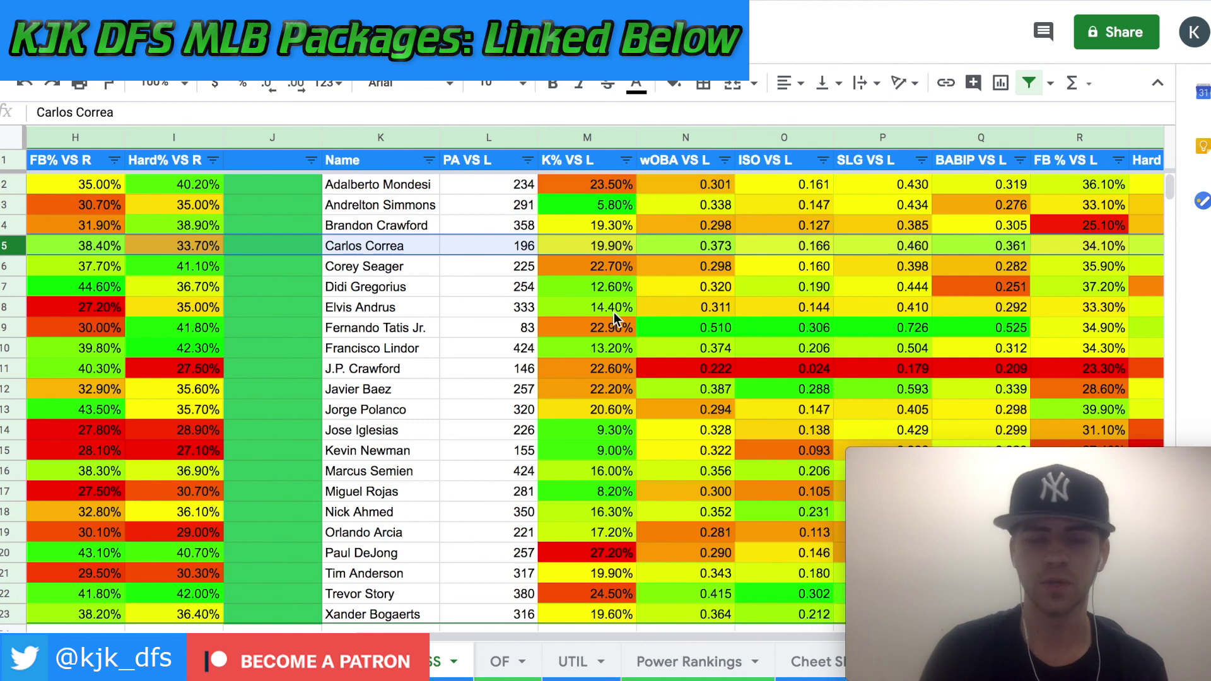
pyautogui.hscroll(-3, 614, 312)
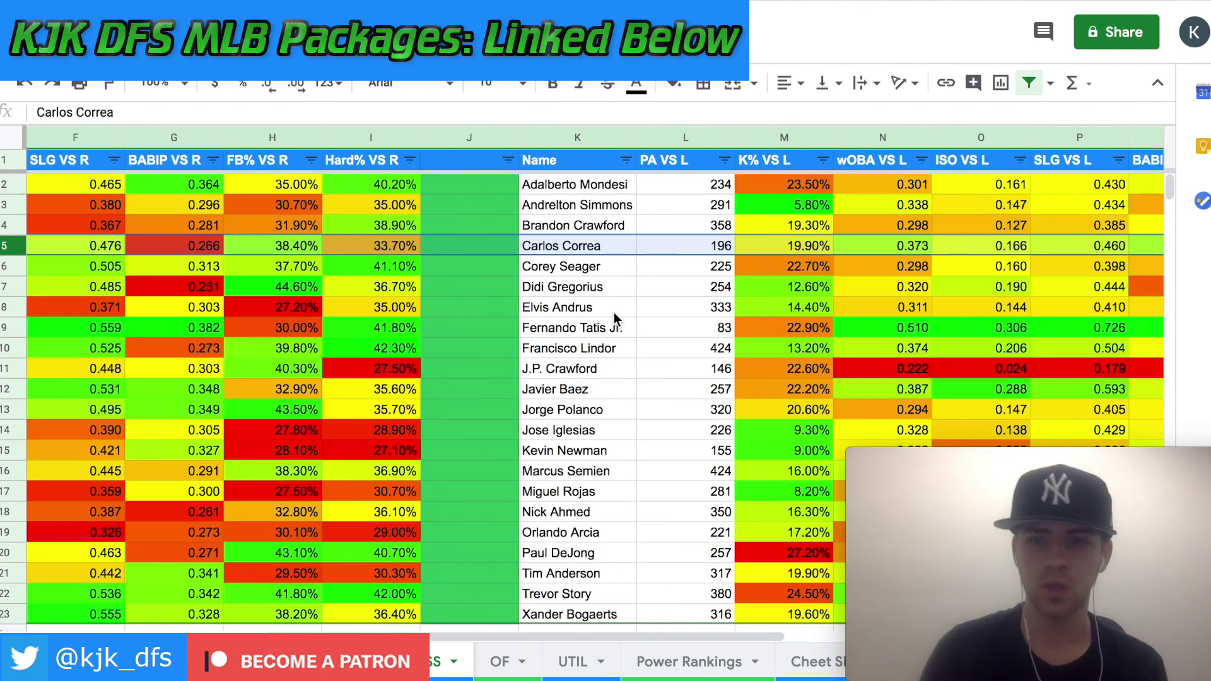